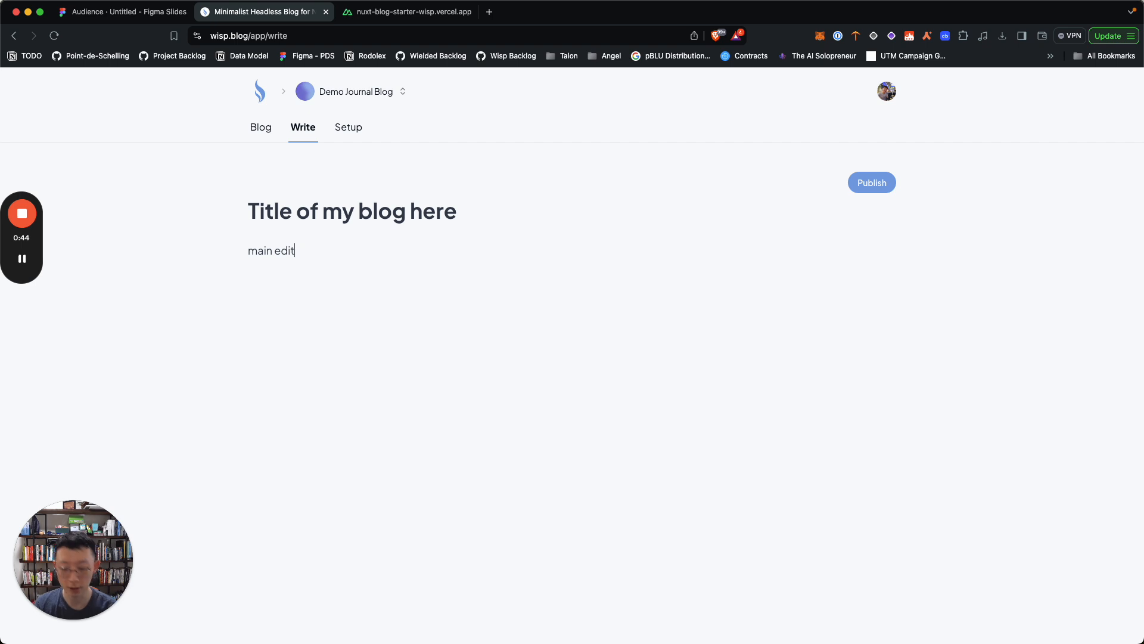
- Complete the post's body text as "main editor!"
type("or!")
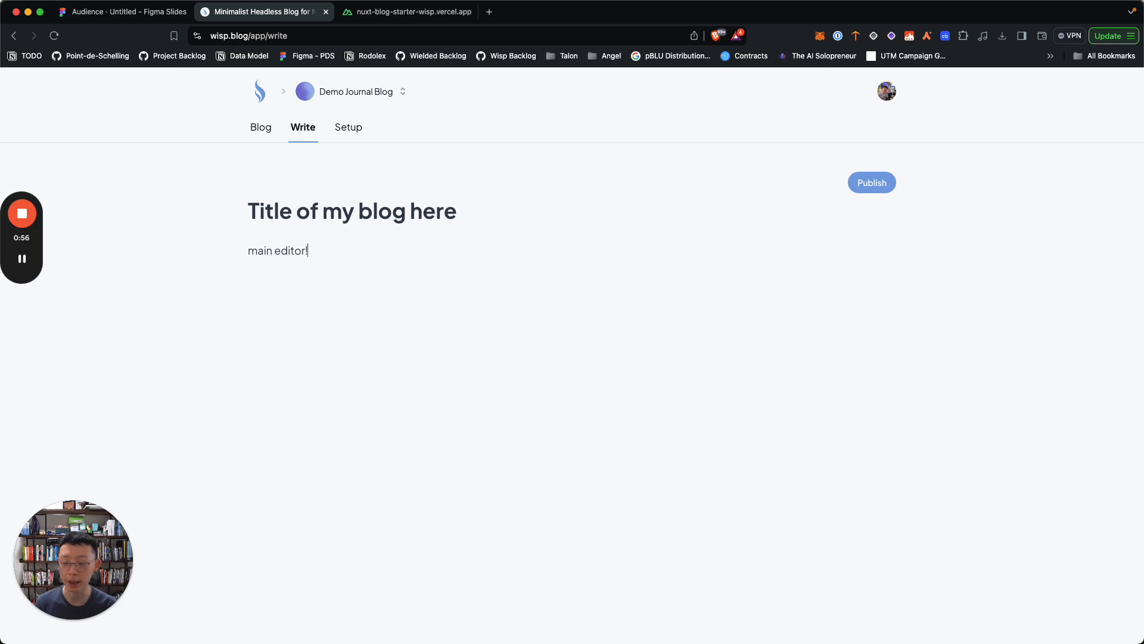
- Open wisp.blog/try-editor in a new tab and copy the demo text from "Still using clunky markdown editors?" through the Quick Tips list
key("super+t")
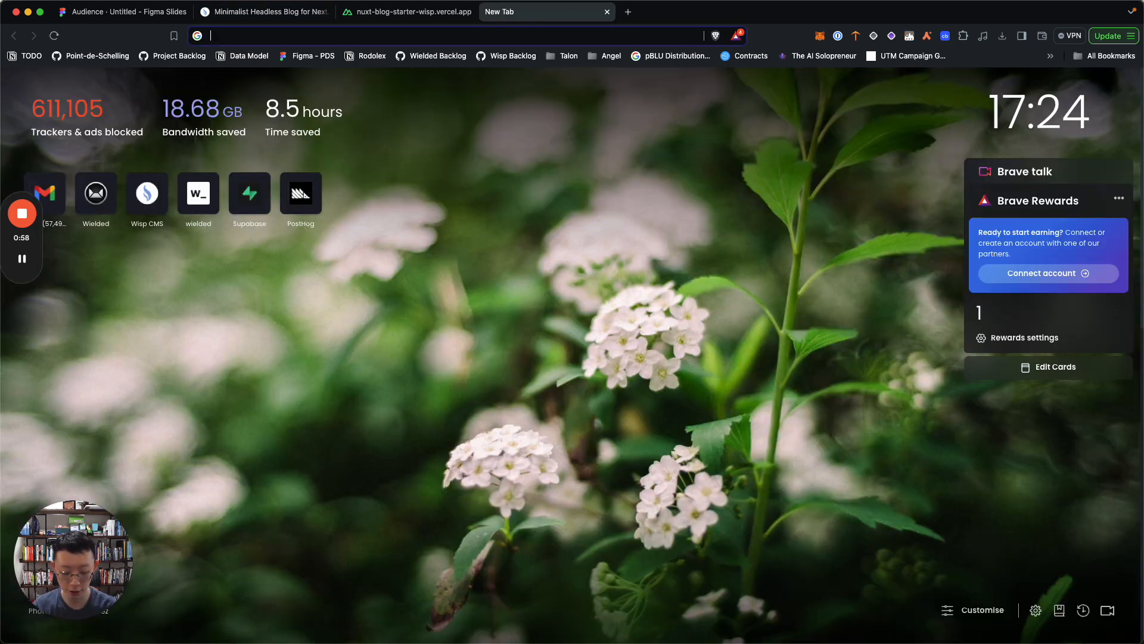
type("try")
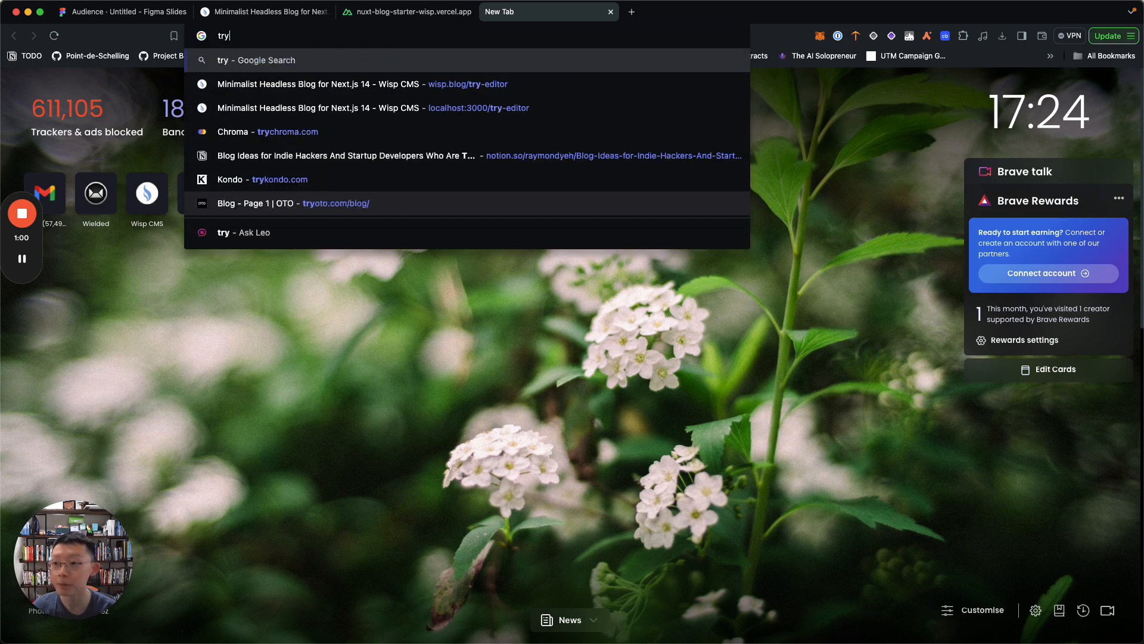
key("Down")
key("Return")
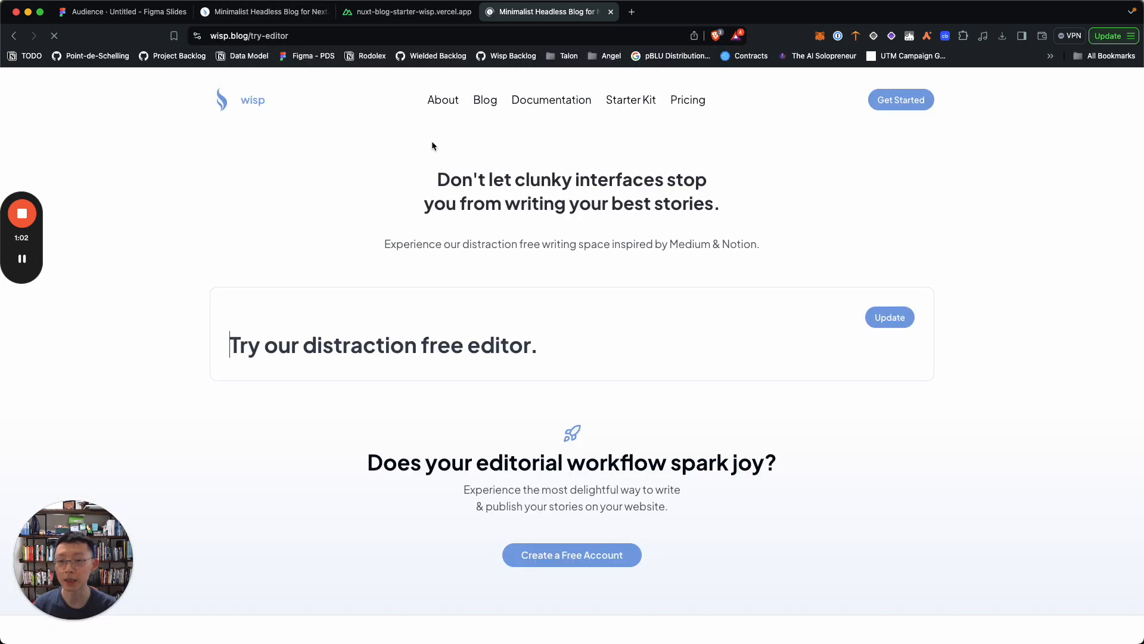
scroll(482, 401, "down", 7)
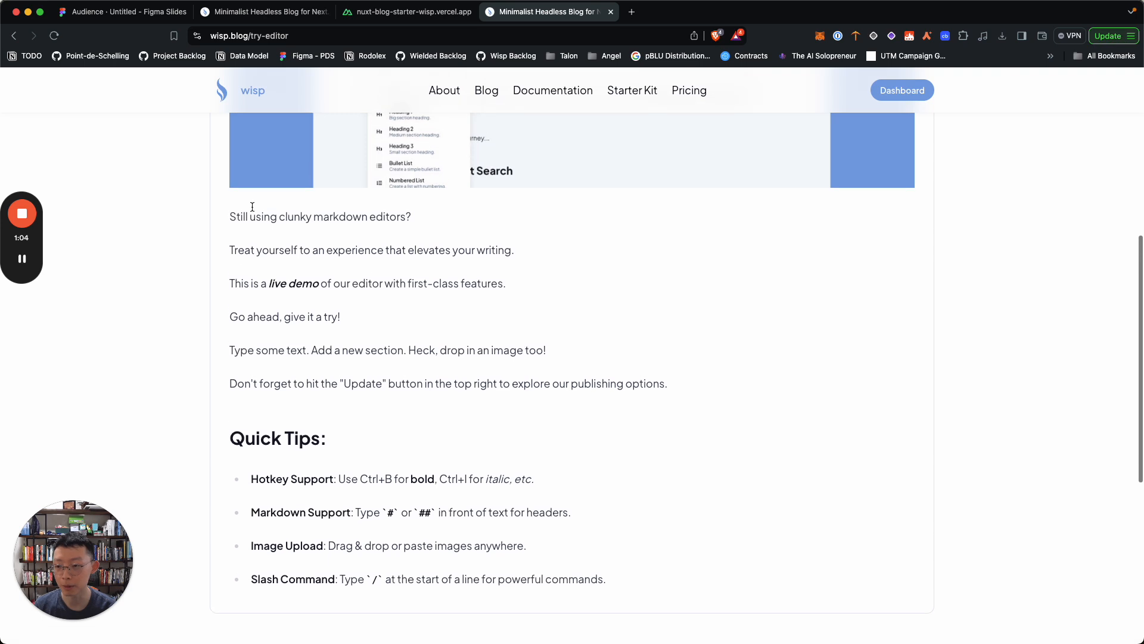
left_click_drag(230, 216, 689, 604)
key("super+c")
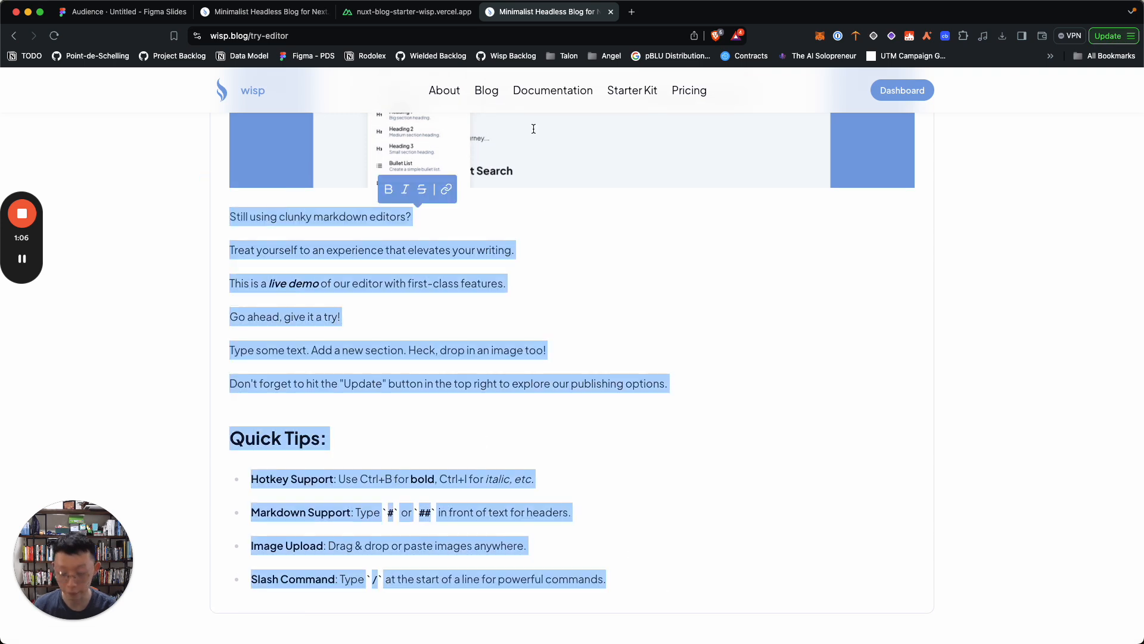
- Replace the body of the "Title of my blog here" post with the copied demo text
left_click(273, 14)
left_click(432, 286)
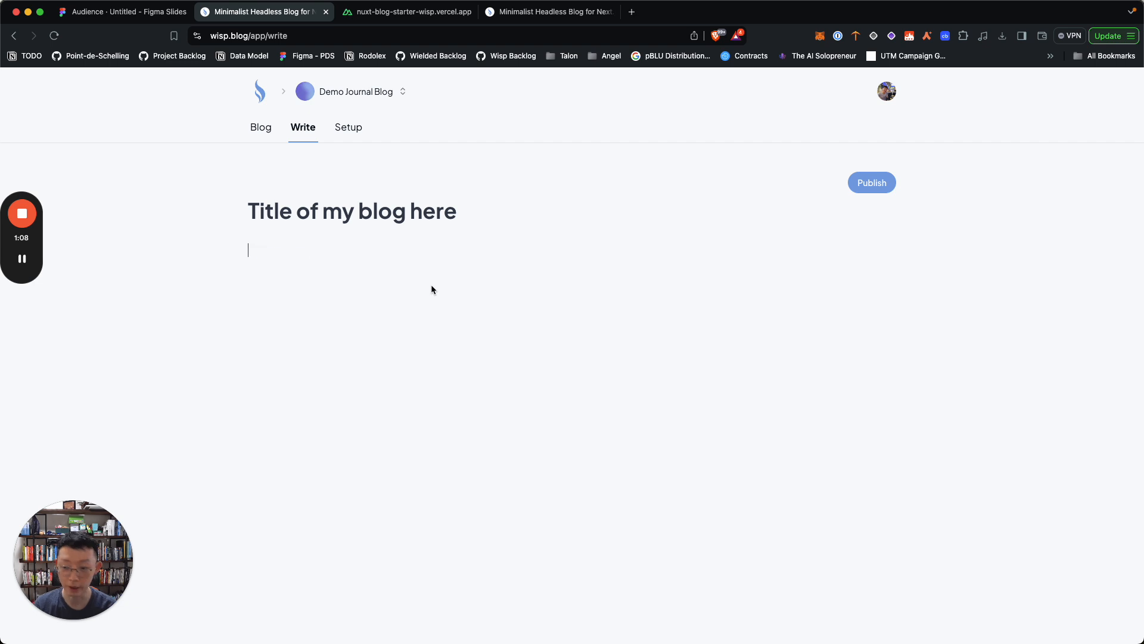
key("super+v")
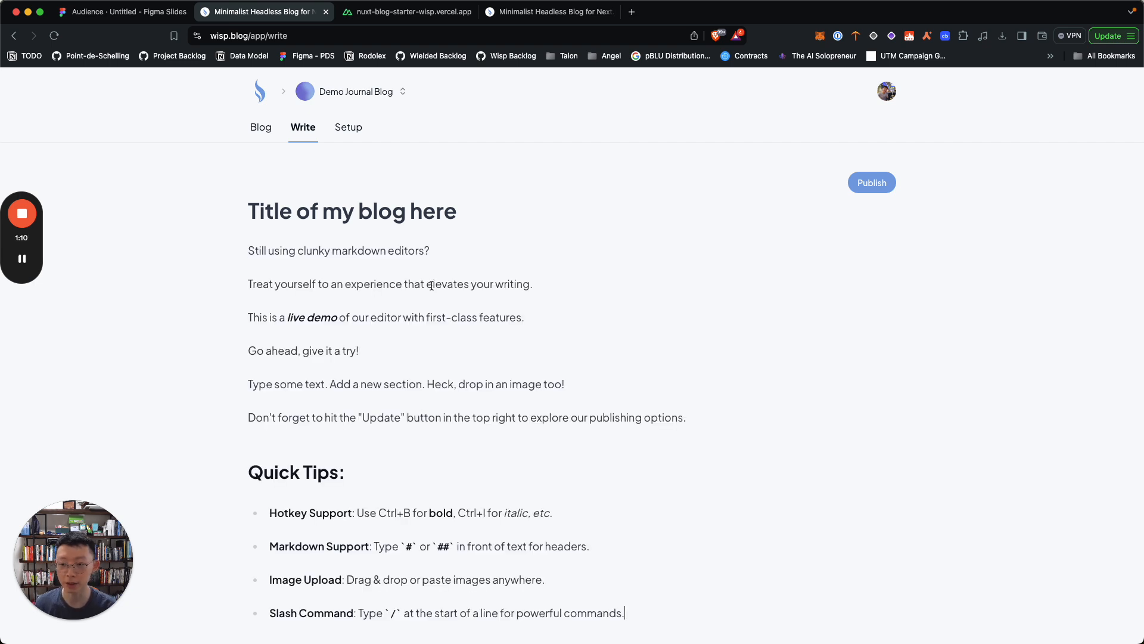
- Toggle bold formatting on the words "live demo" in the third paragraph
scroll(431, 286, "down", 1)
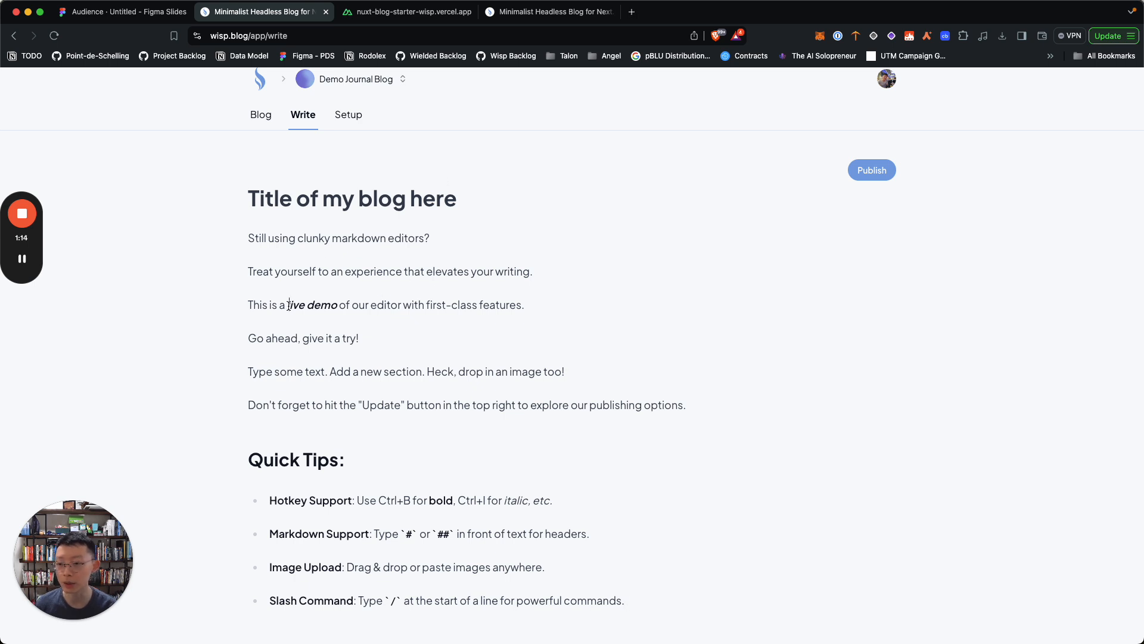
left_click_drag(288, 305, 335, 308)
key("super+b")
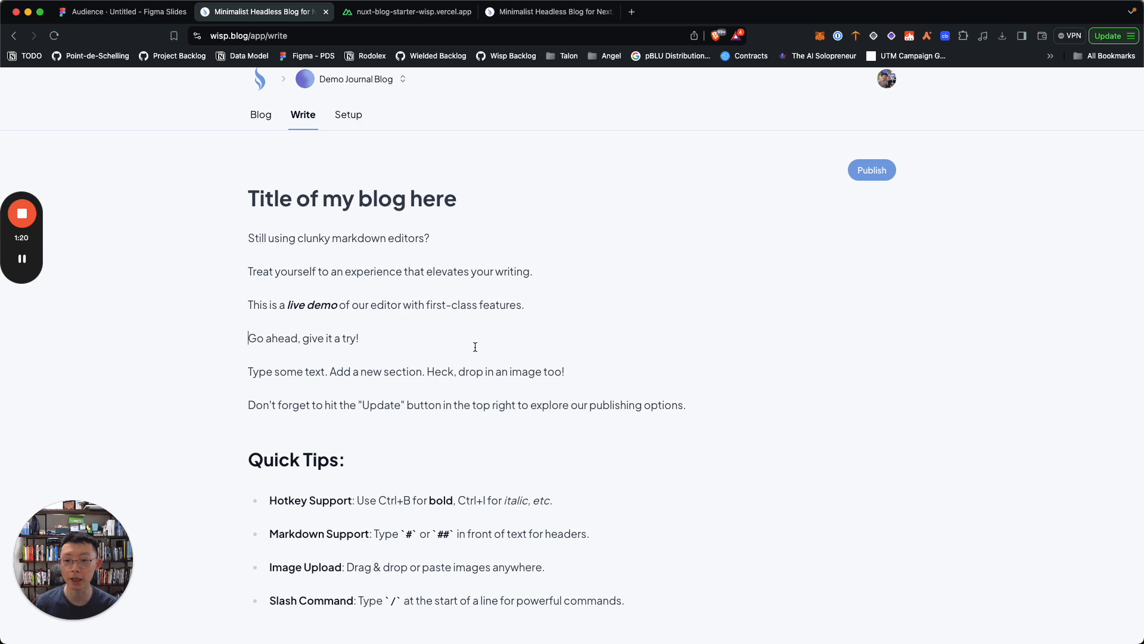
- Insert an empty paragraph above "Still using clunky markdown editors?" and test it with the text "asmd", deleting that text again
left_click(477, 249)
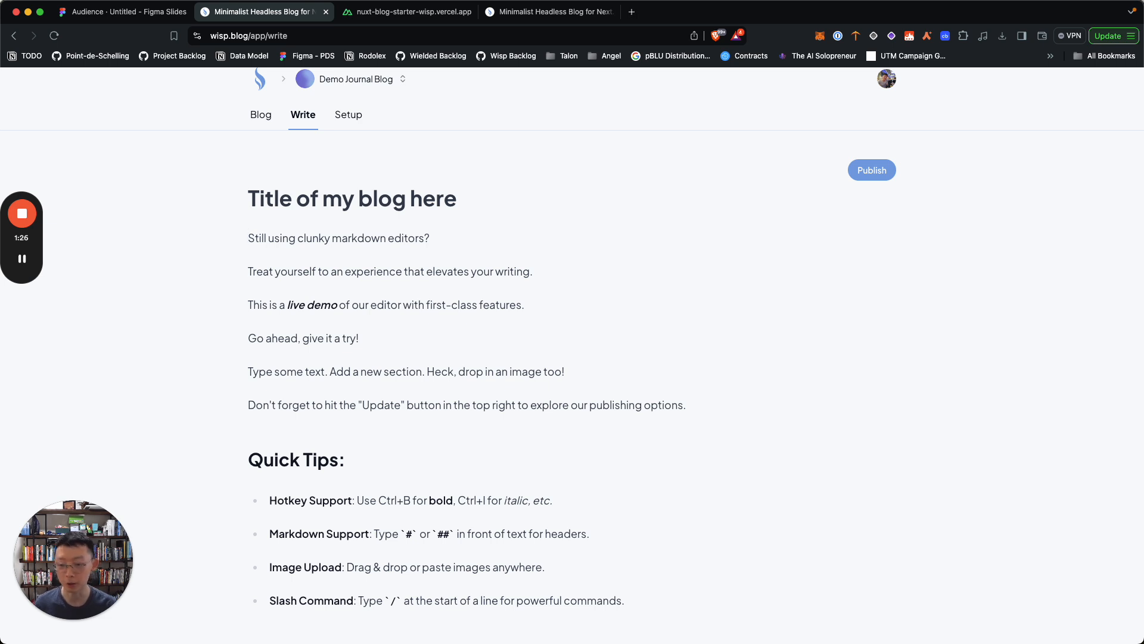
key("Return")
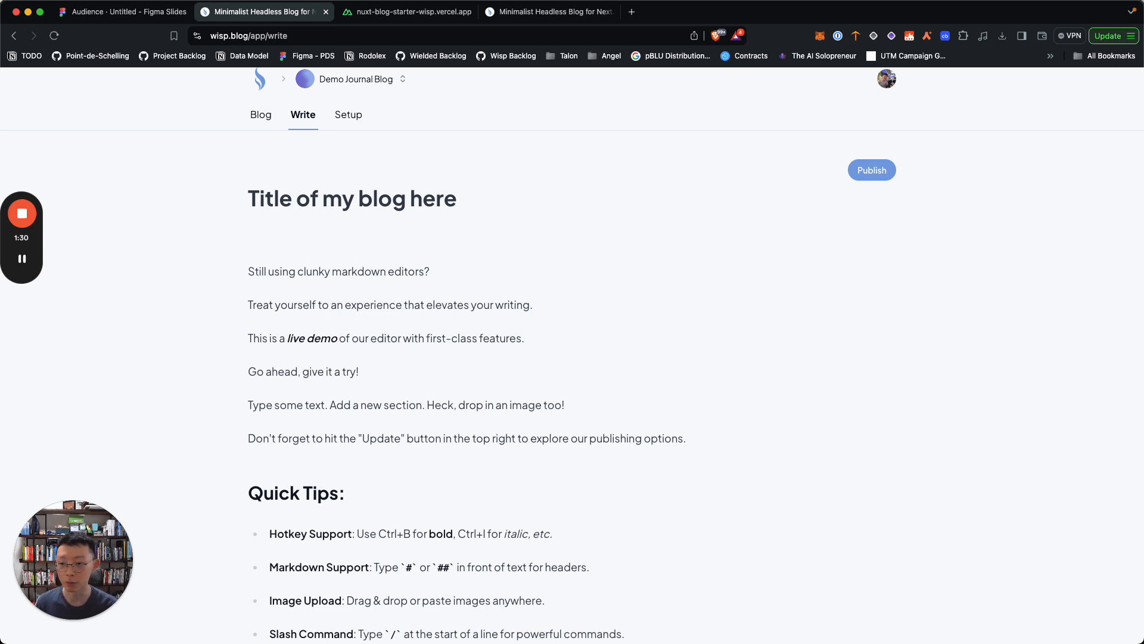
type("asmd")
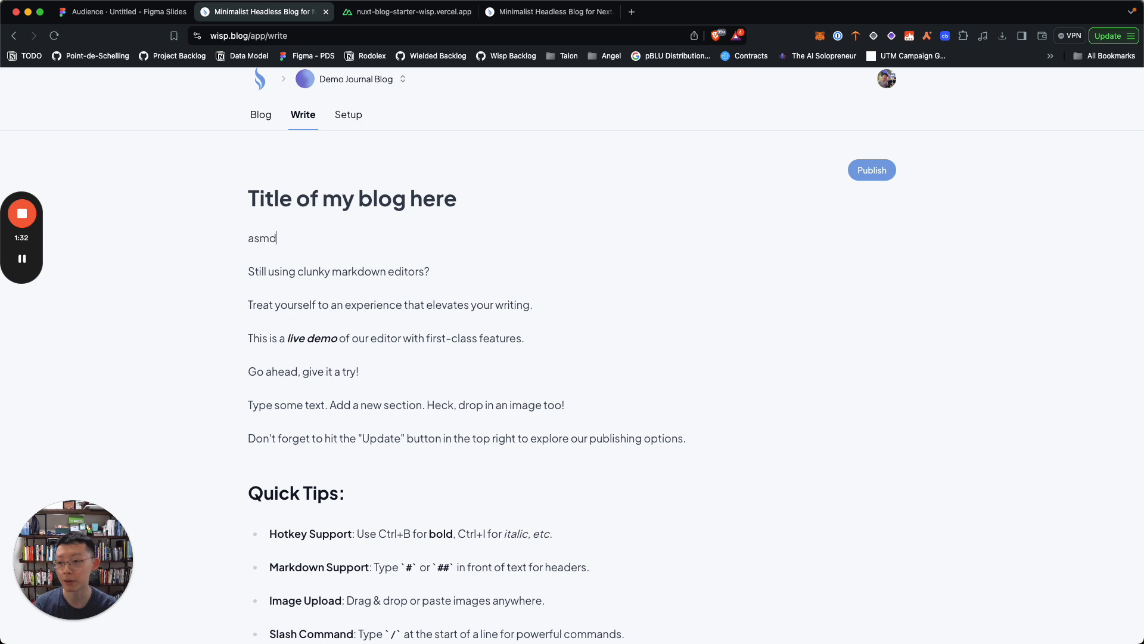
key("BackSpace")
key("BackSpace")
key("BackSpace")
key("BackSpace")
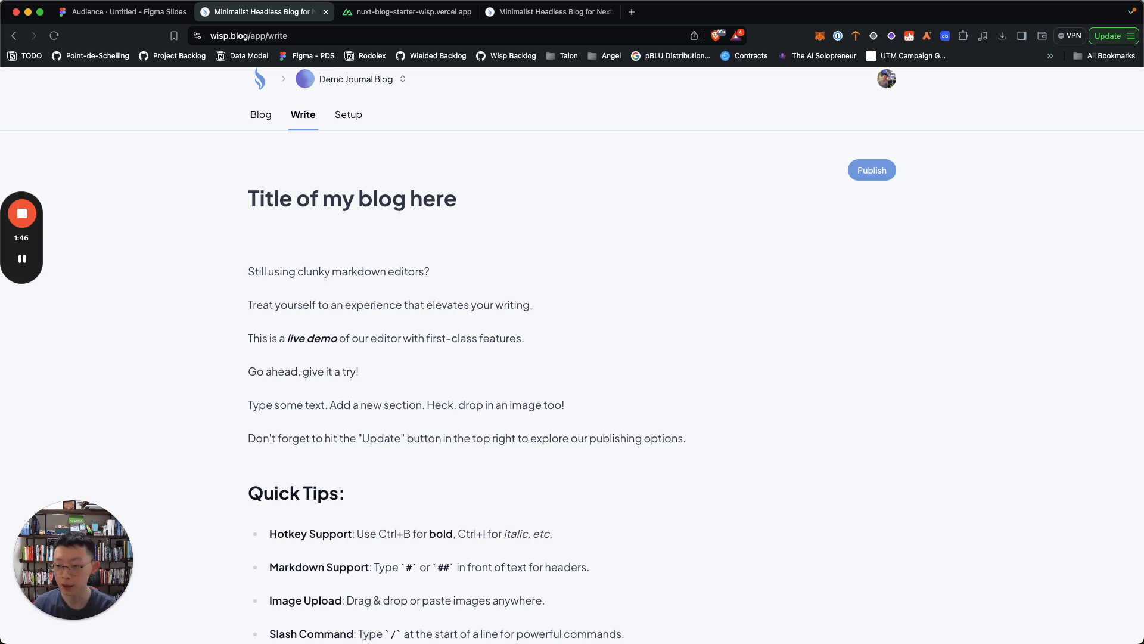
- Use Markdown to try heading levels 2 and 1 on "Still using clunky markdown editors?", leaving it as heading 3
key("shift+super+Right")
key("Left")
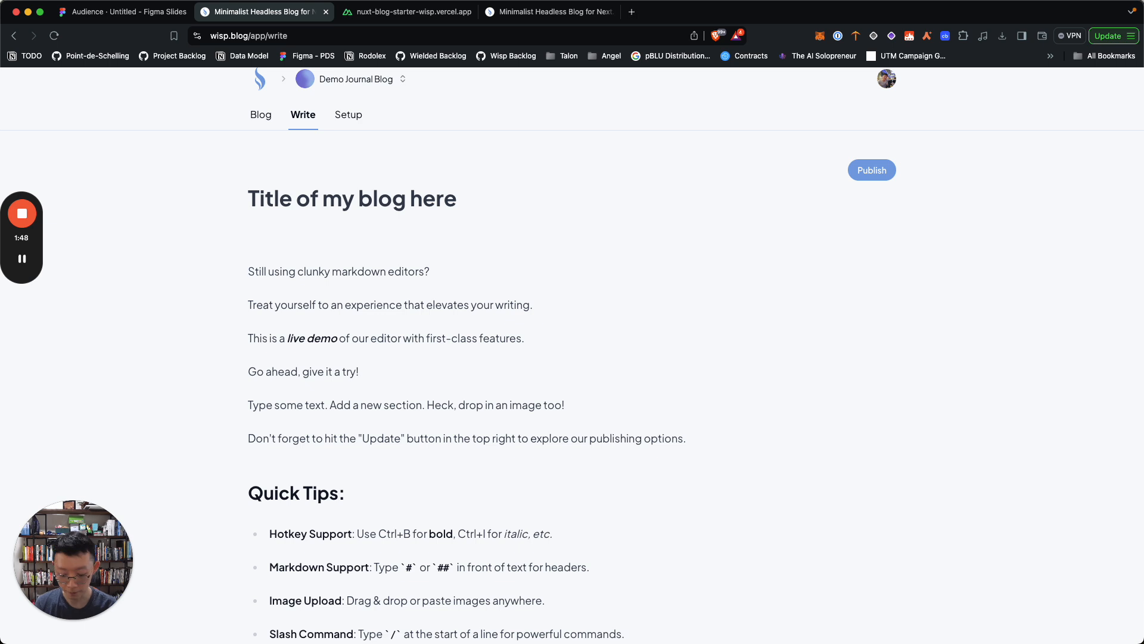
type("##")
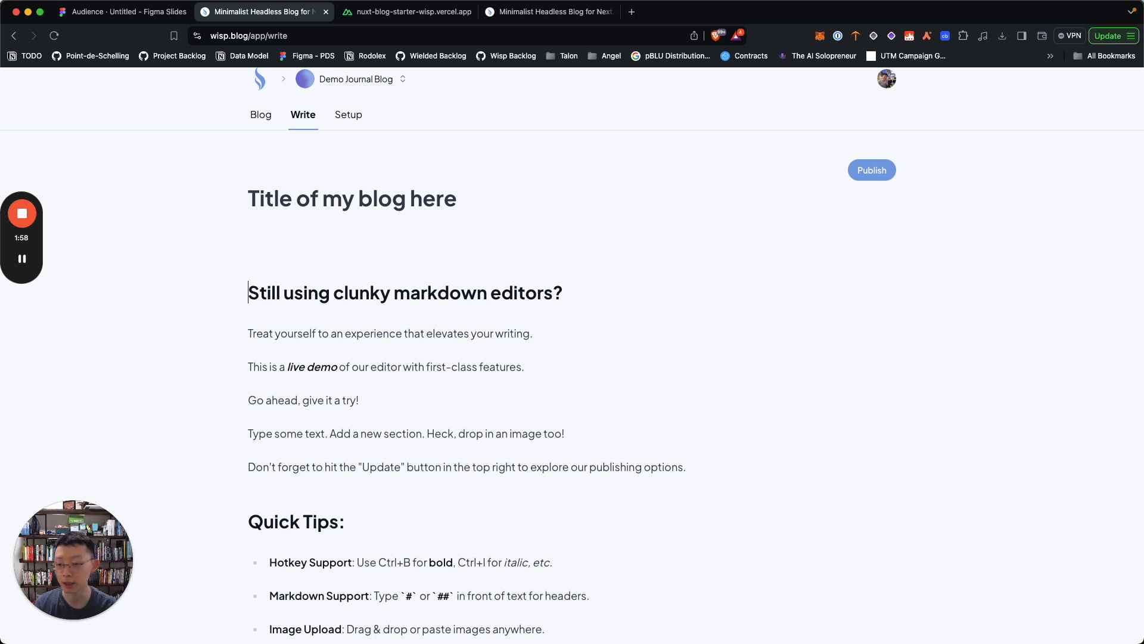
type("#")
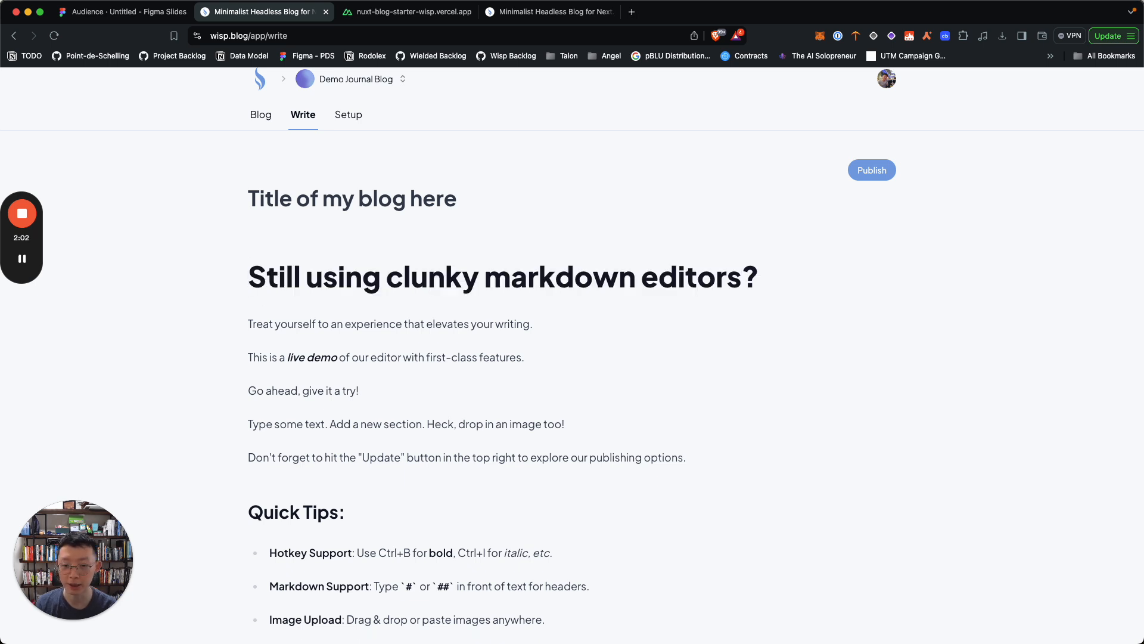
type(" ###")
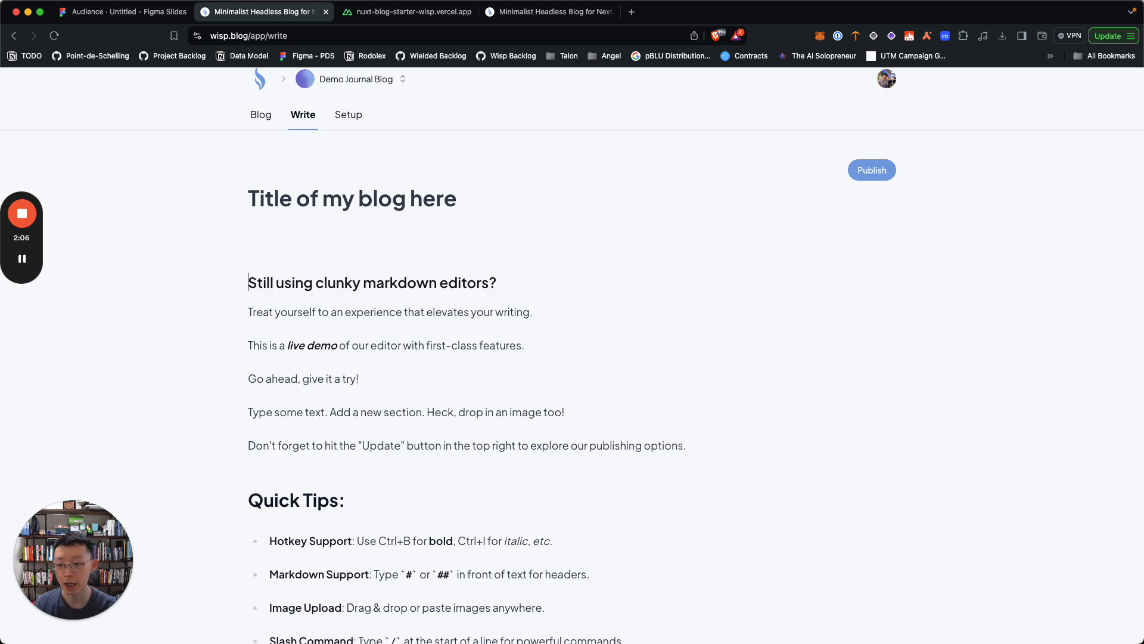
- Add a bulleted list below the "Still using clunky markdown editors?" heading with the items "bullet 1" and "bullet 2"
key("super+shift+Right")
key("Left")
key("super+Right")
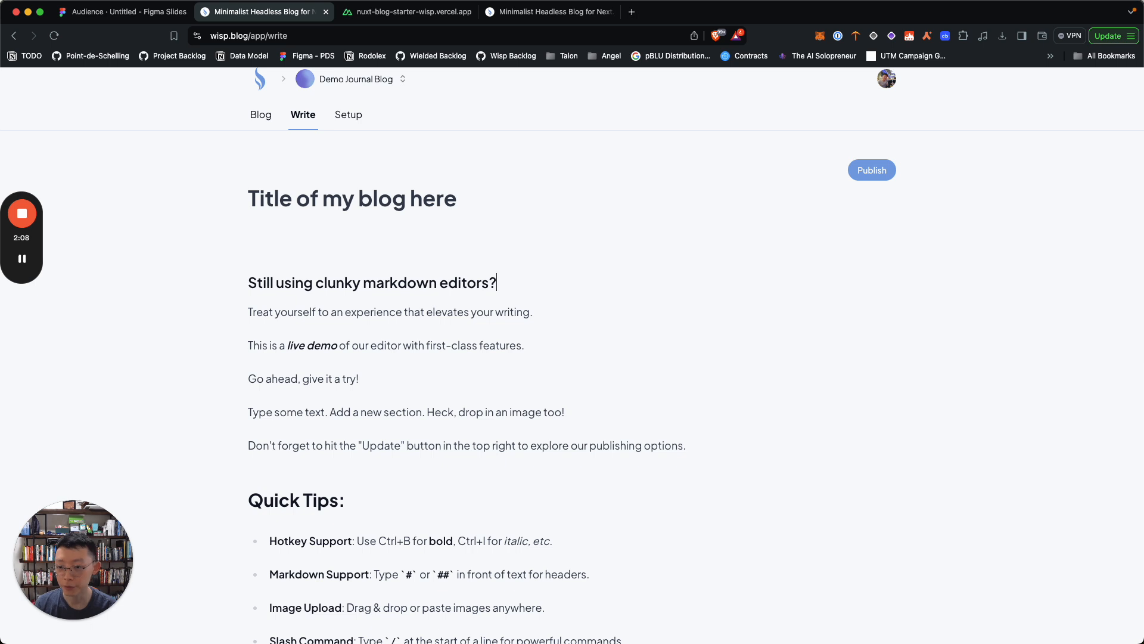
key("Return")
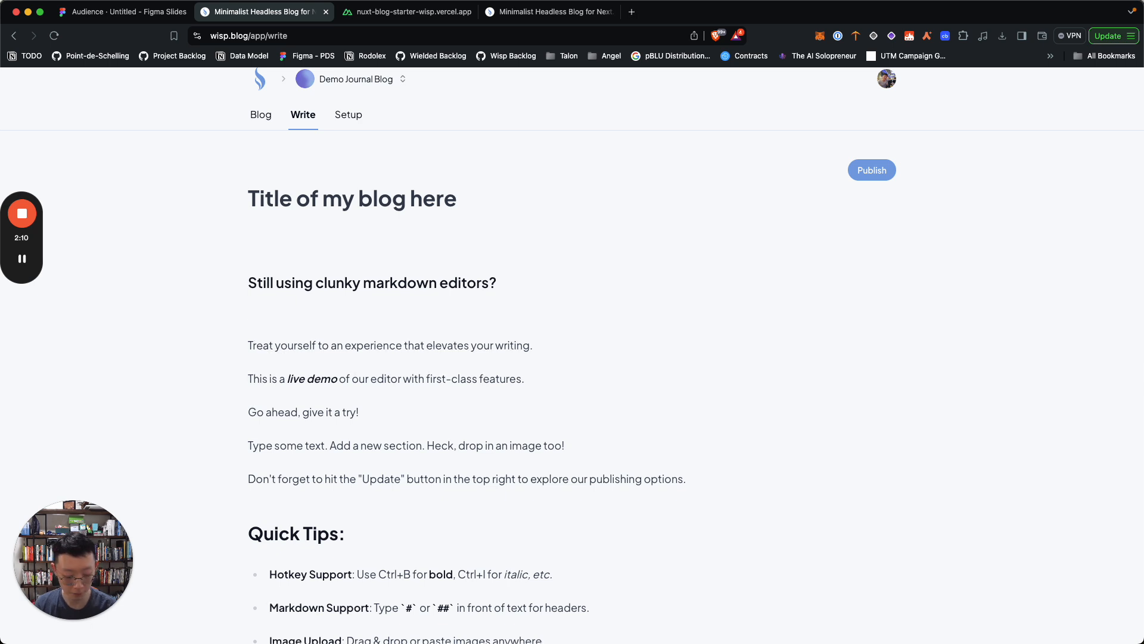
type("-")
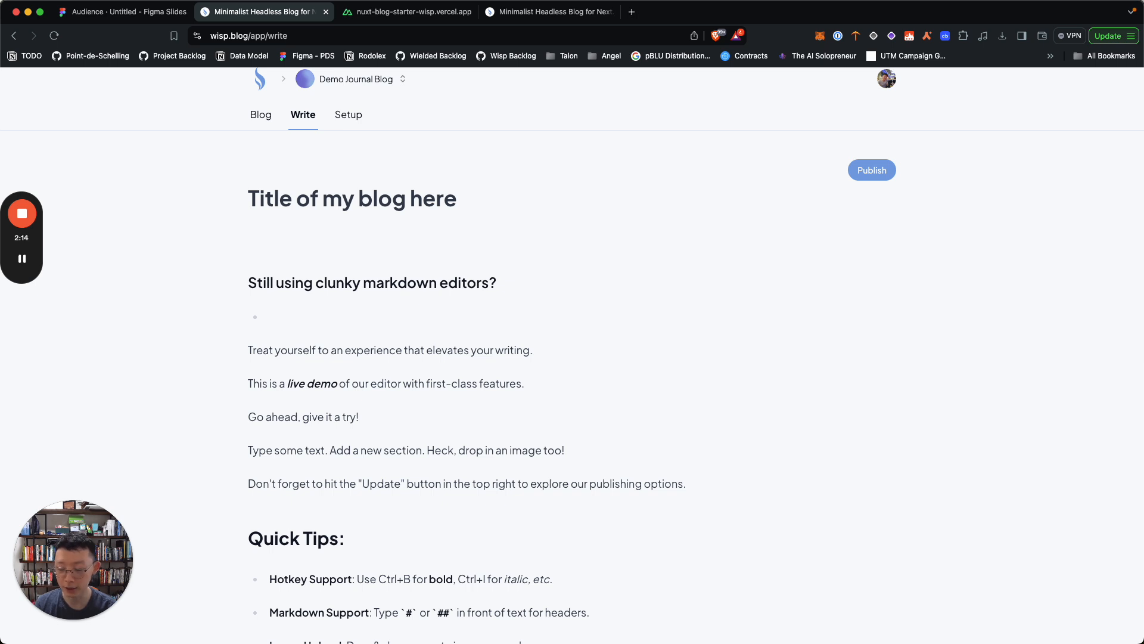
key("BackSpace")
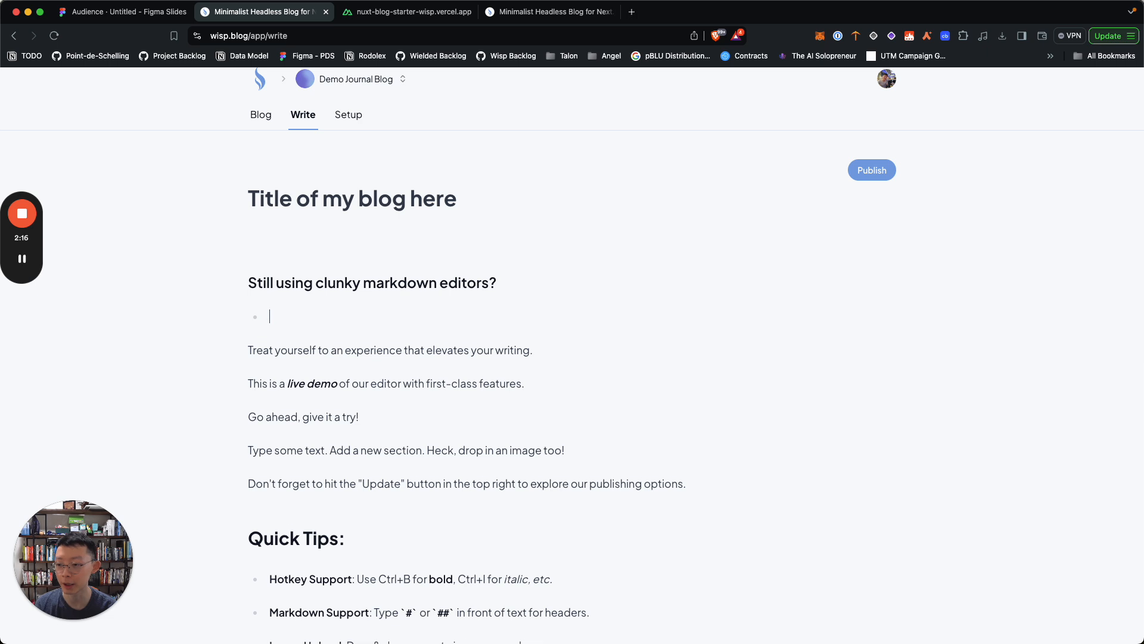
type("bullet 1")
key("Return")
type("bullet 2")
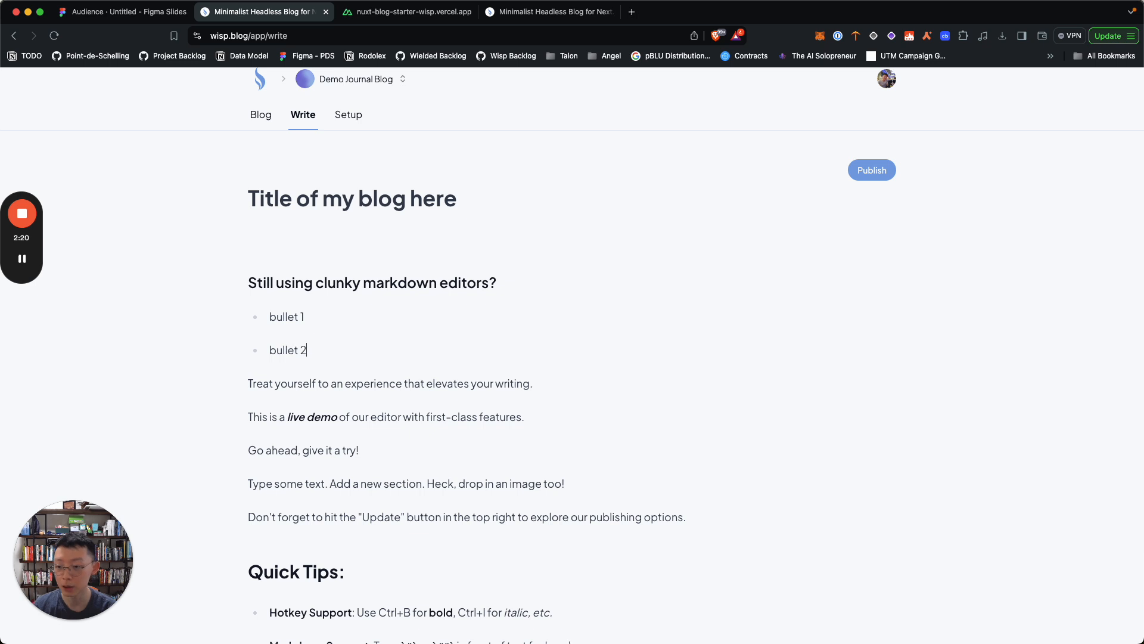
- Add a numbered list below the bulleted list with the items "item 1" and "item 2"
left_click(249, 383)
key("Return")
type("1")
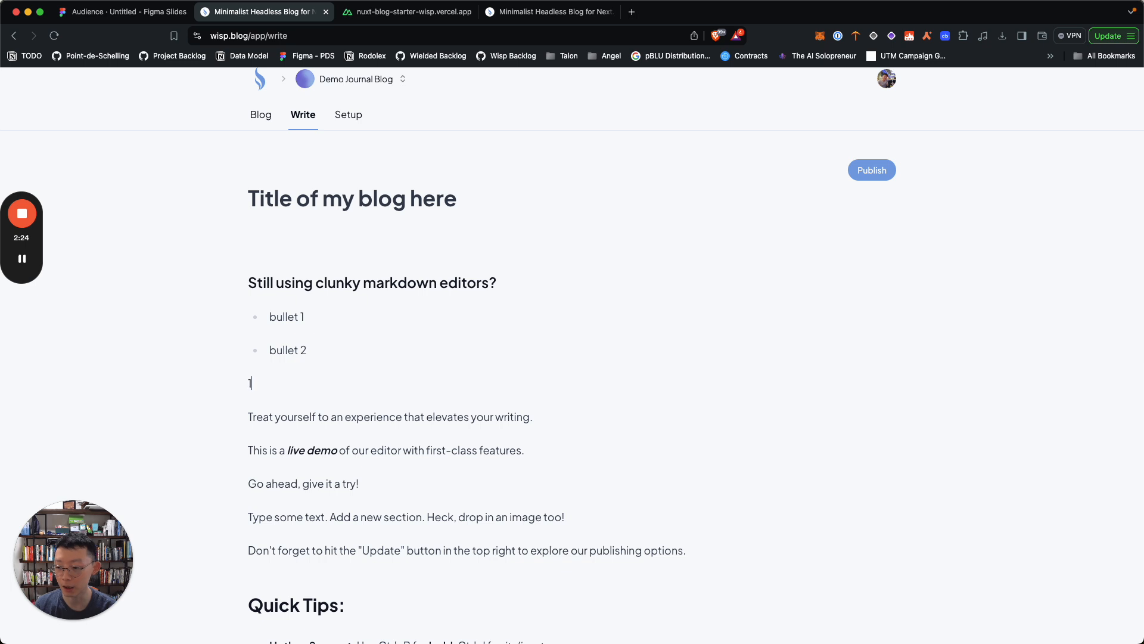
type(". item 1")
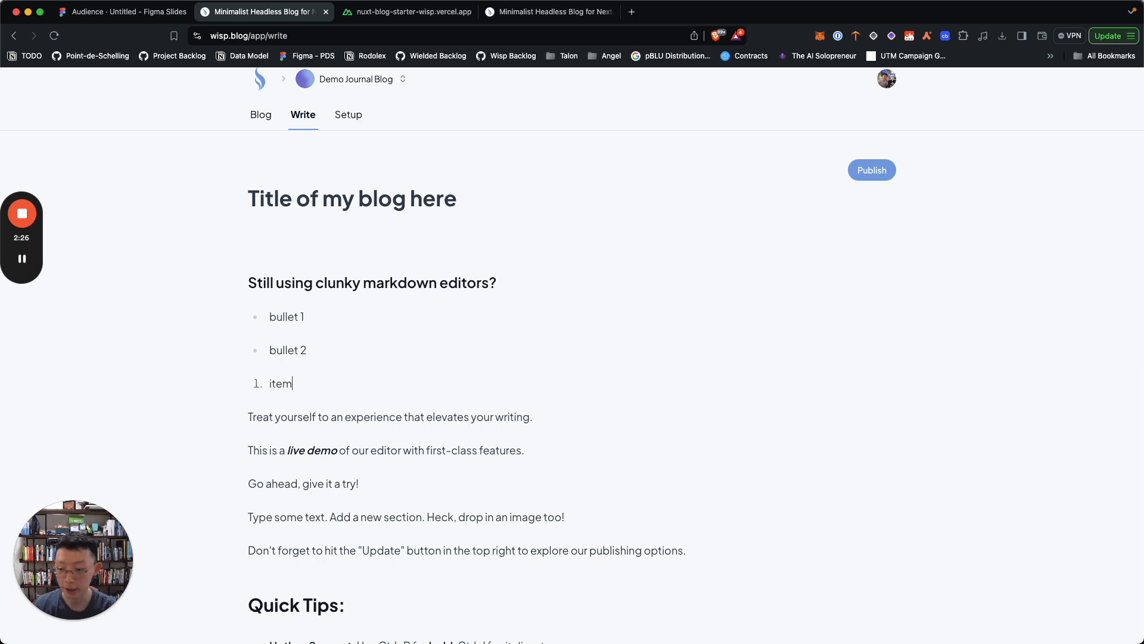
key("Return")
type("item 2")
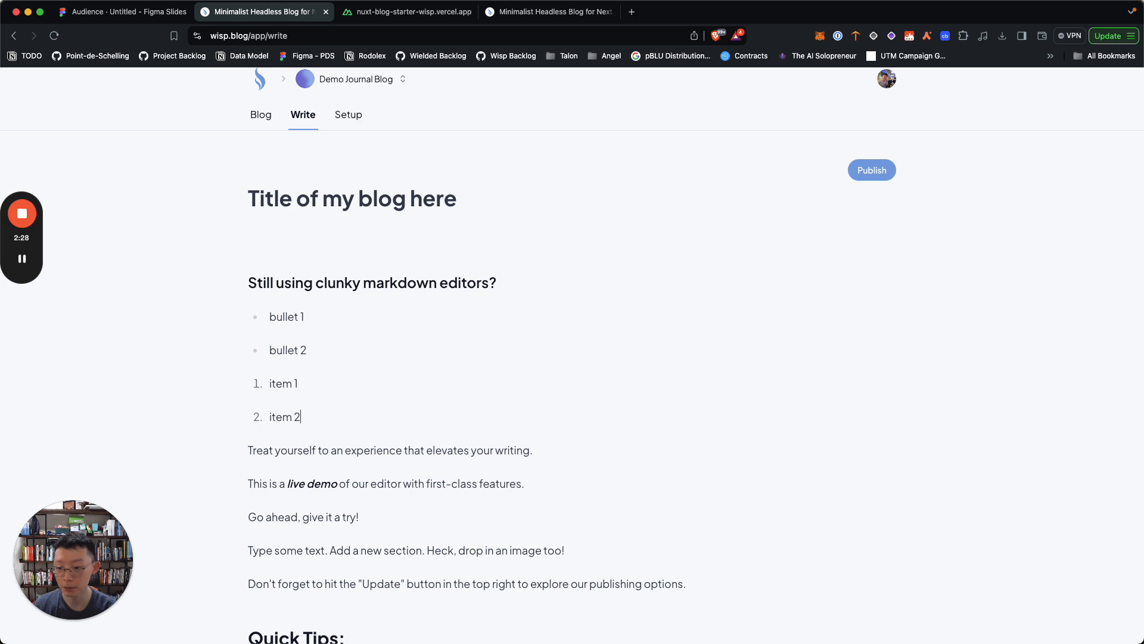
- Use a slash command to turn the "Treat yourself to an experience" paragraph into a Bullet List, and undo the conversion
left_click(249, 450)
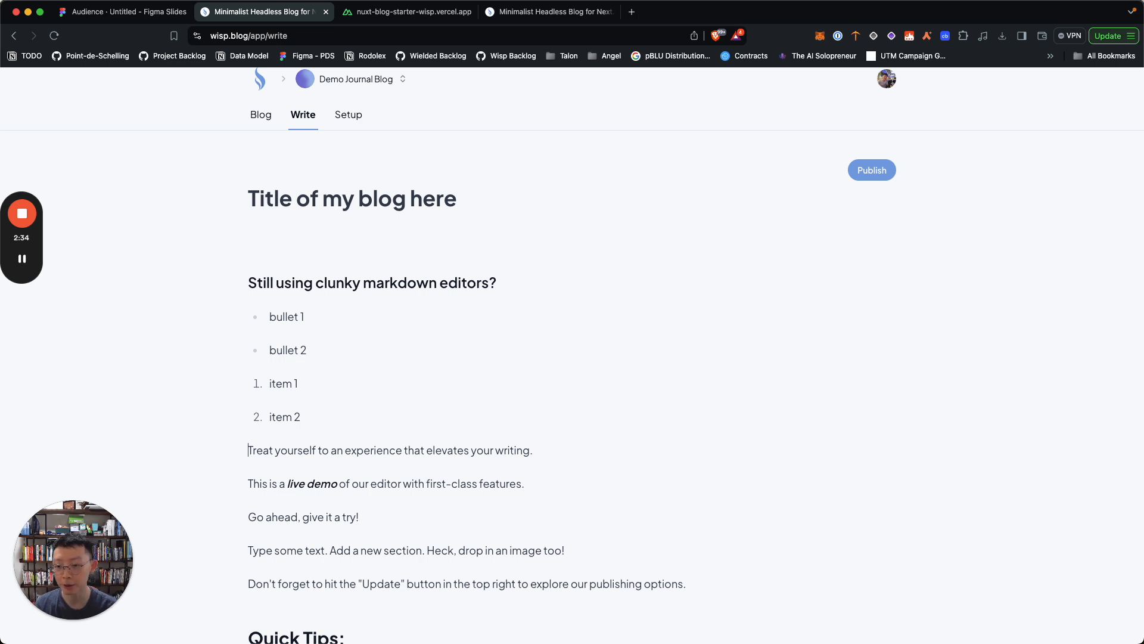
scroll(572, 358, "down", 2)
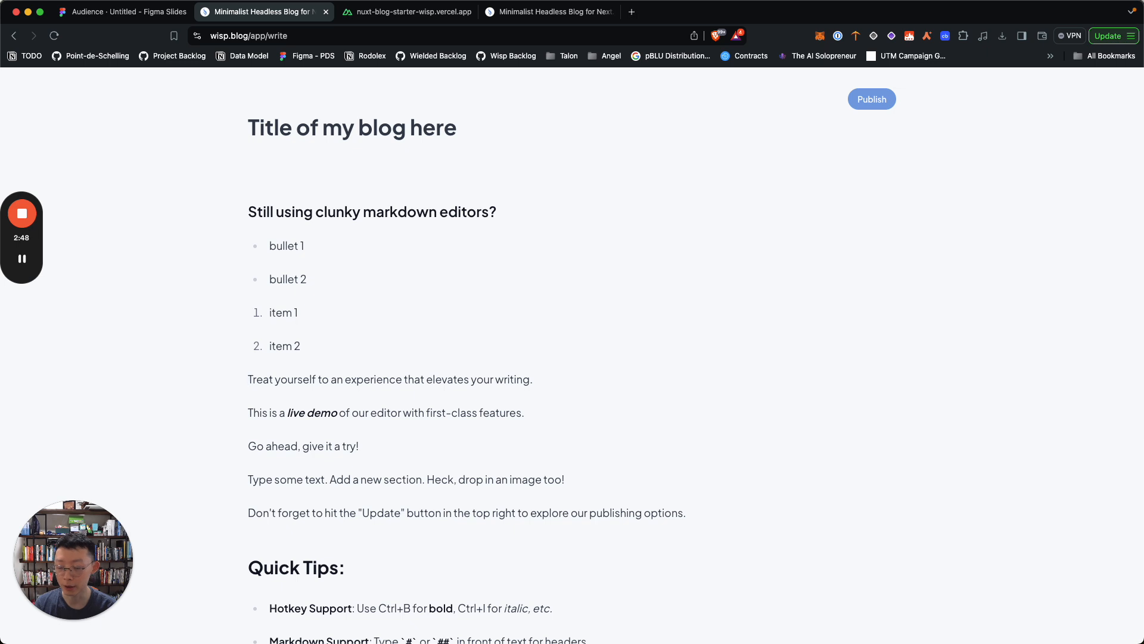
type("/")
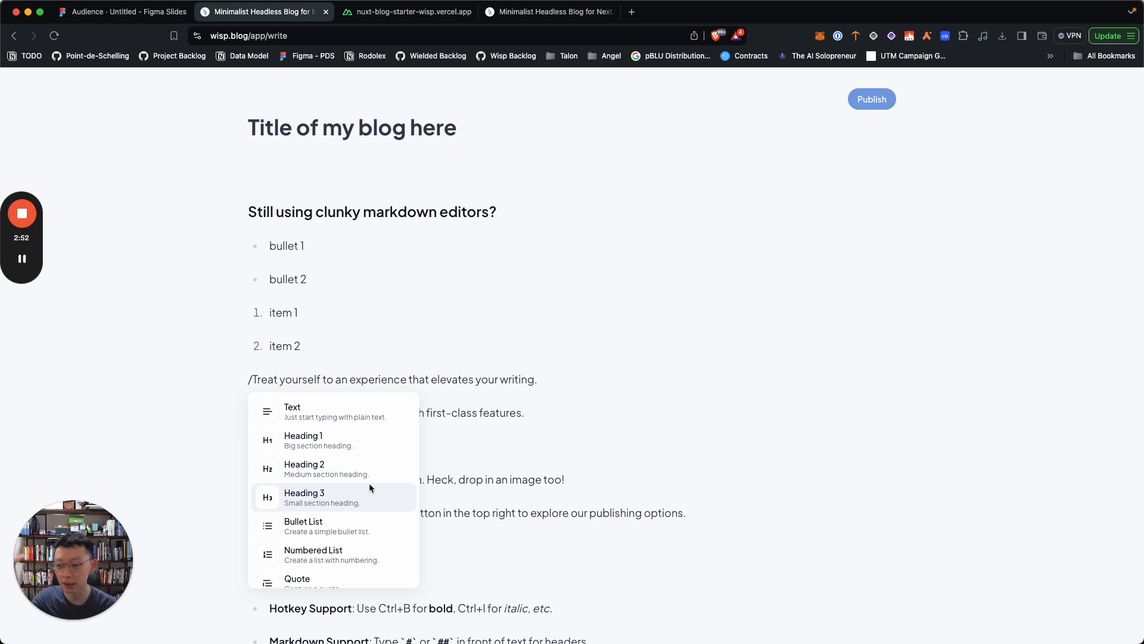
scroll(369, 482, "down", 3)
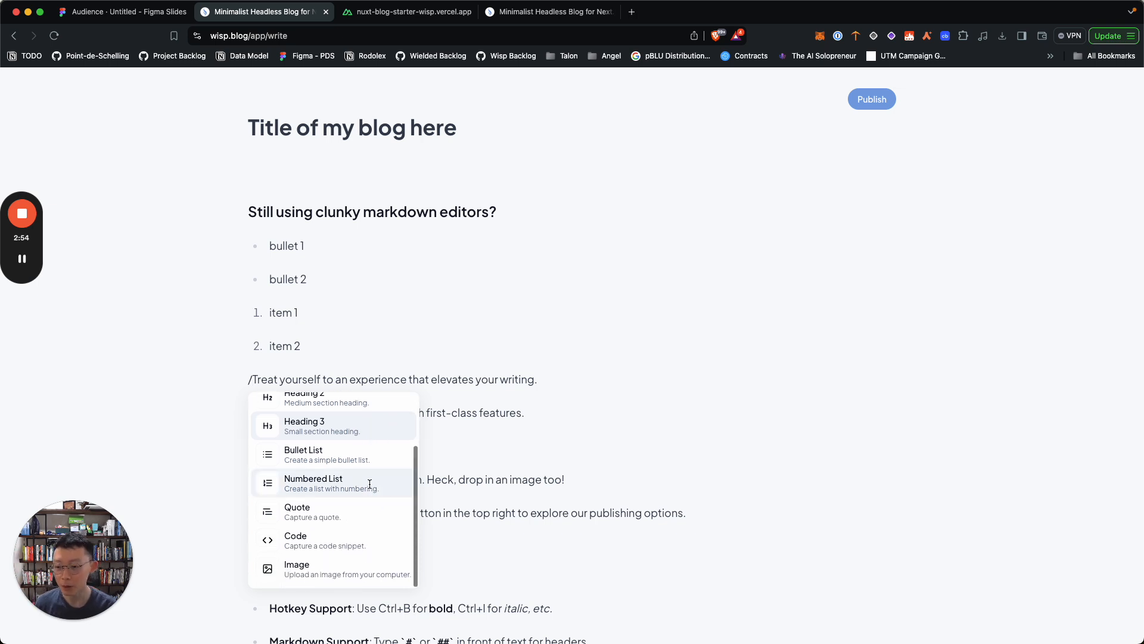
left_click(330, 453)
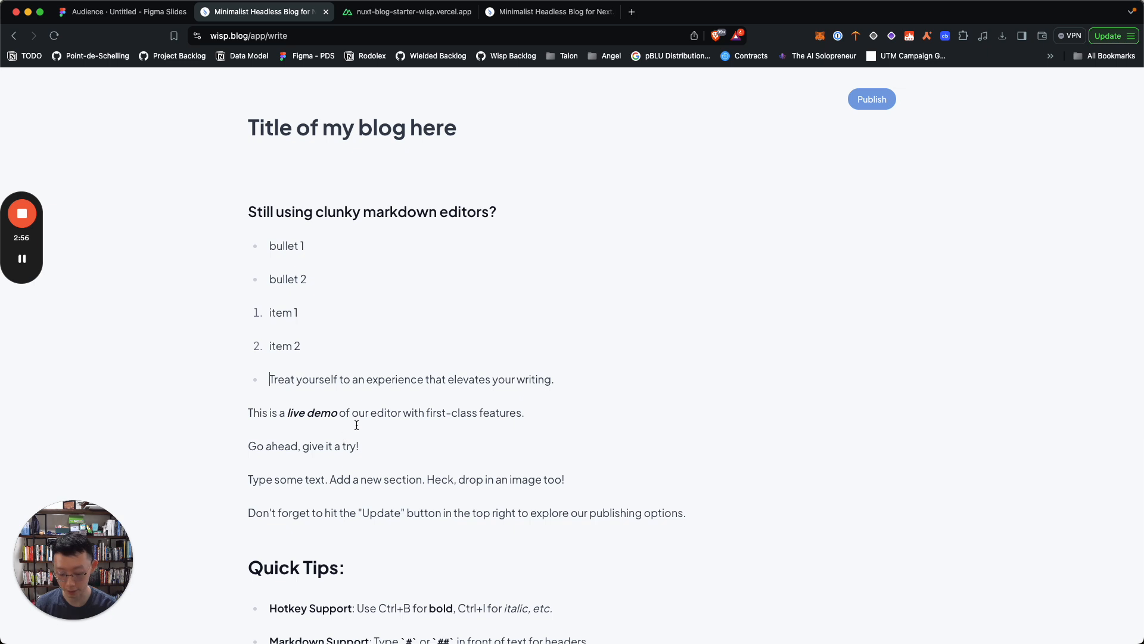
key("super+z")
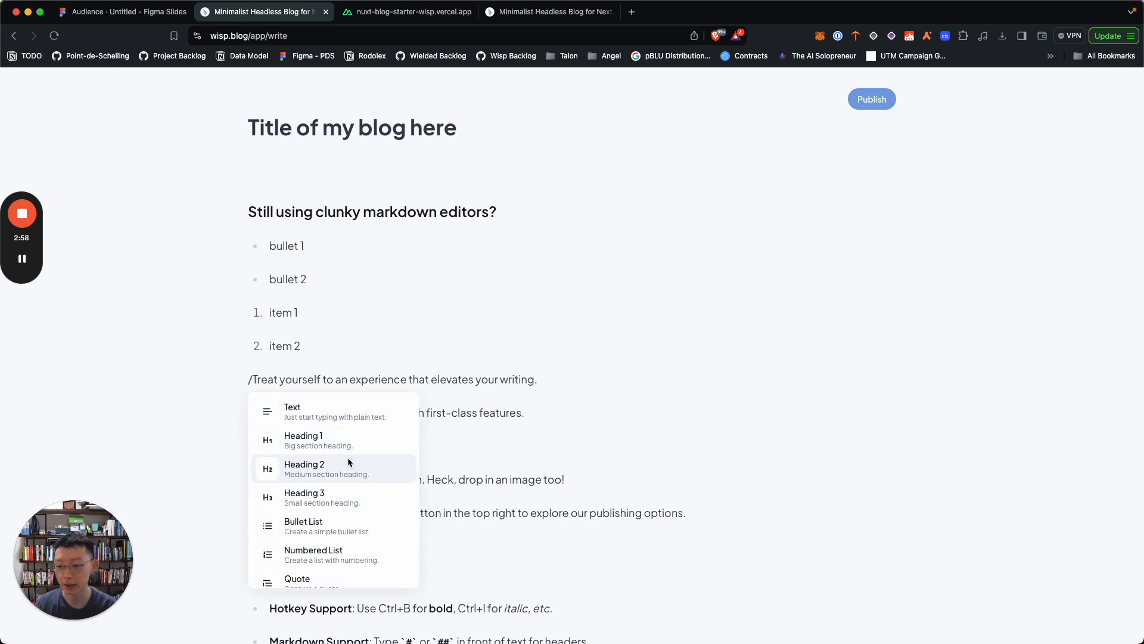
- Try the Heading 2 and Quote slash commands on the "Treat yourself to an experience" paragraph, undoing each conversion
left_click(348, 457)
key("super+z")
scroll(348, 458, "down", 2)
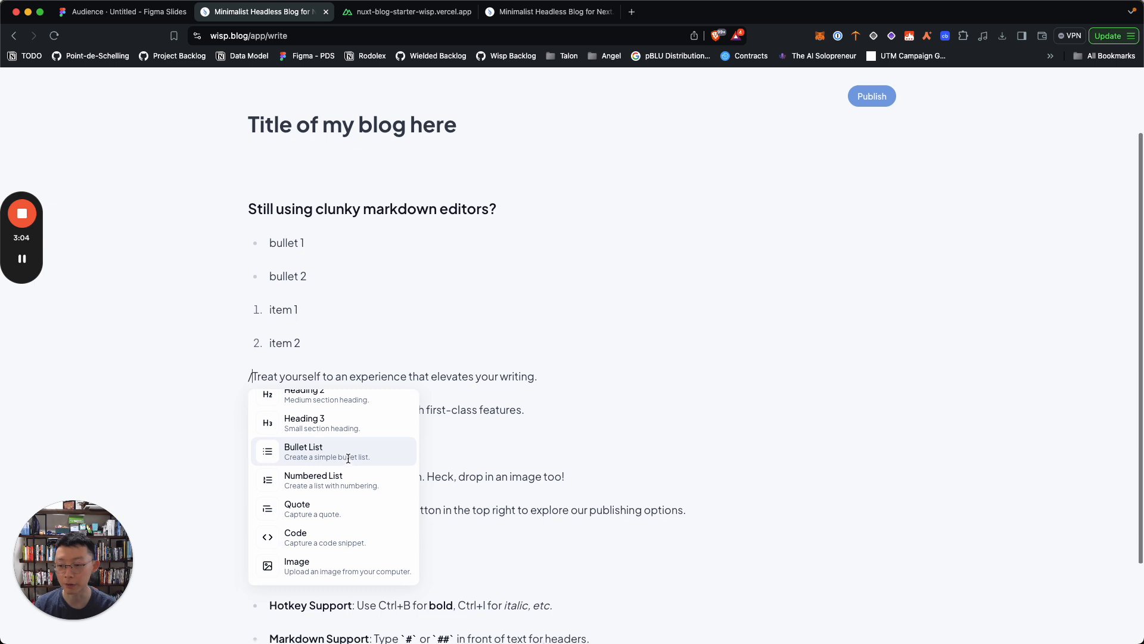
scroll(348, 457, "down", 1)
left_click(334, 487)
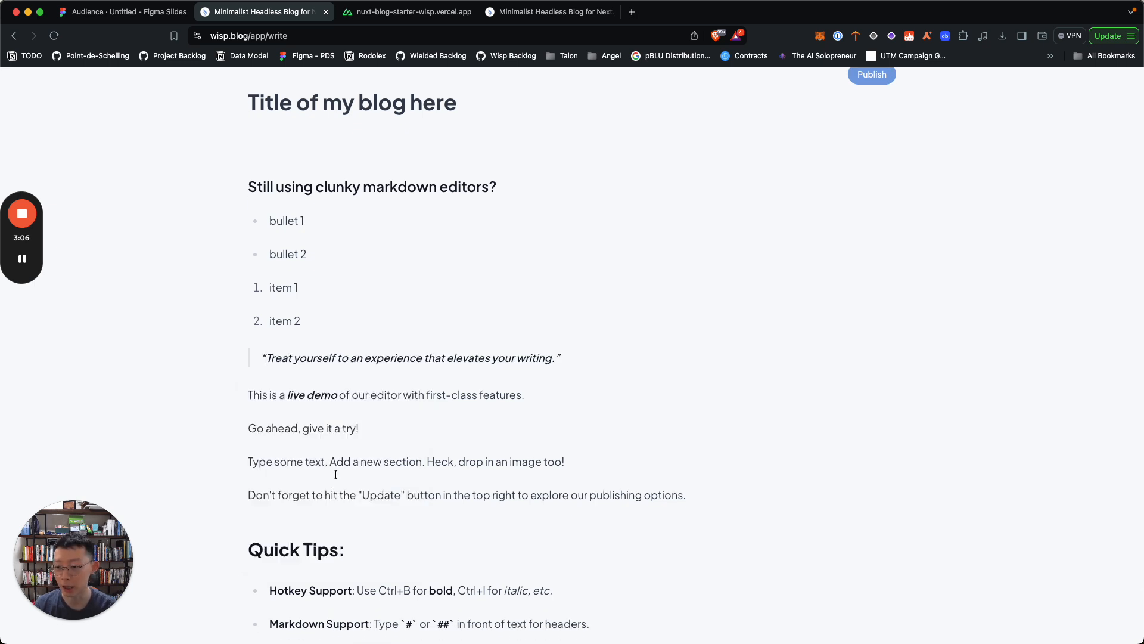
key("super+z")
- Turn the "Treat yourself to an experience" paragraph into a Code block with the slash command, and undo the conversion
scroll(338, 429, "down", 2)
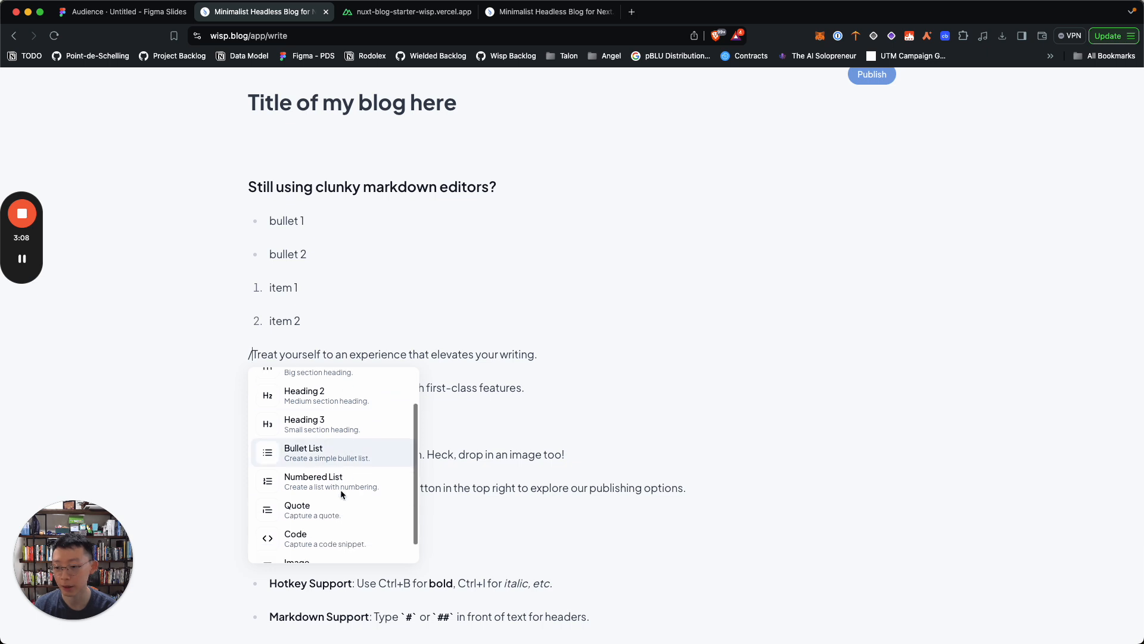
left_click(334, 531)
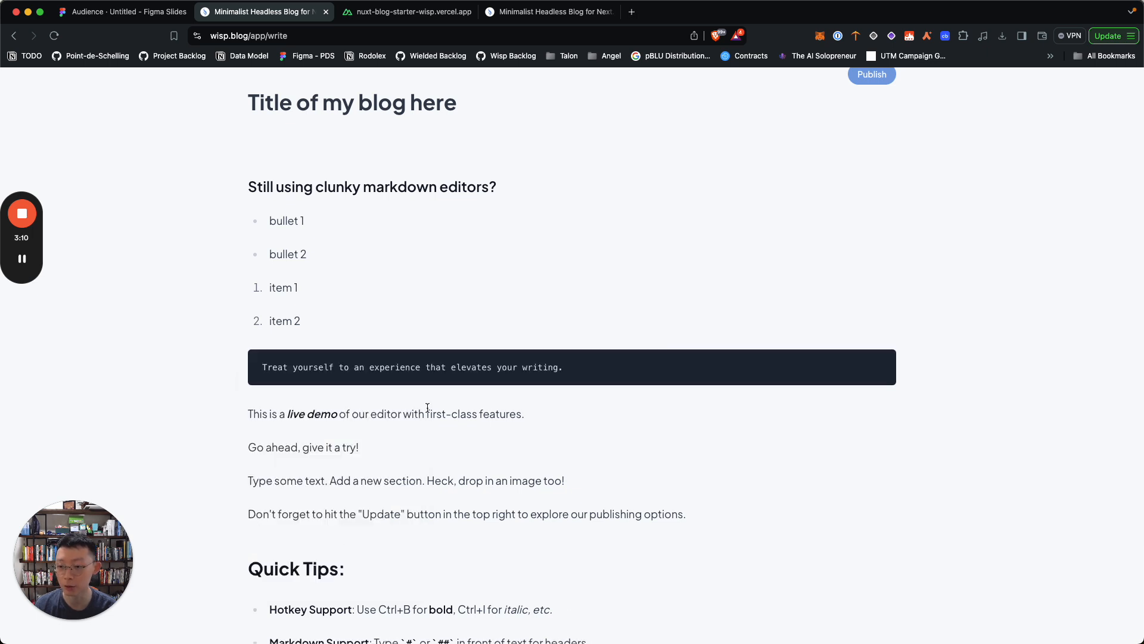
left_click(596, 363)
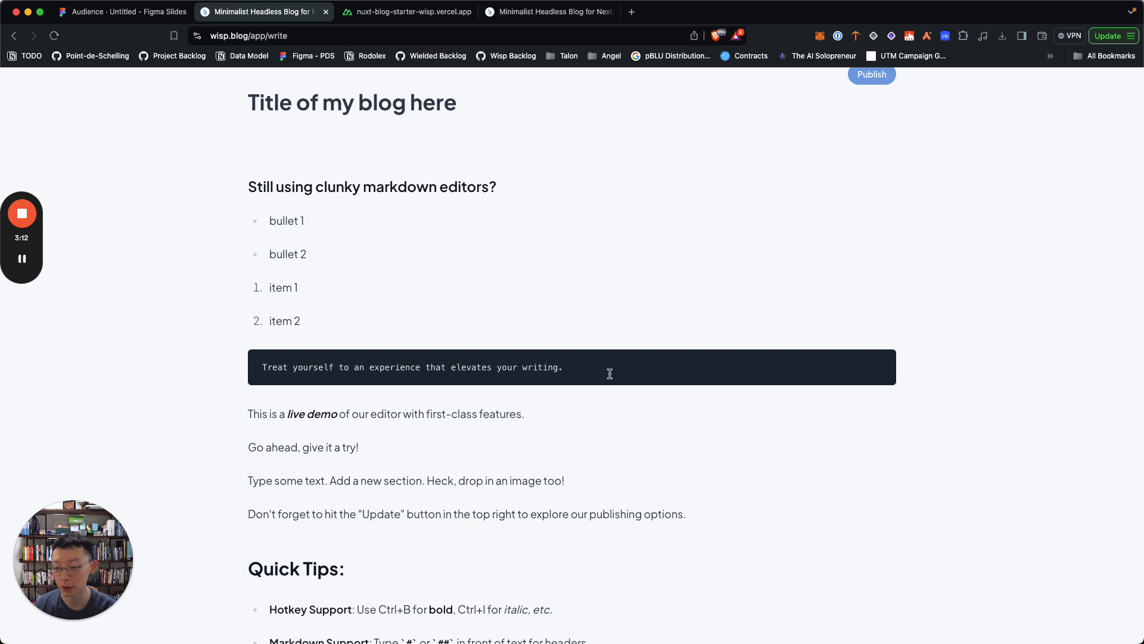
key("super+z")
- Convert the "Treat yourself to an experience" paragraph to a code snippet using the slash command
scroll(342, 453, "down", 1)
scroll(342, 453, "down", 1)
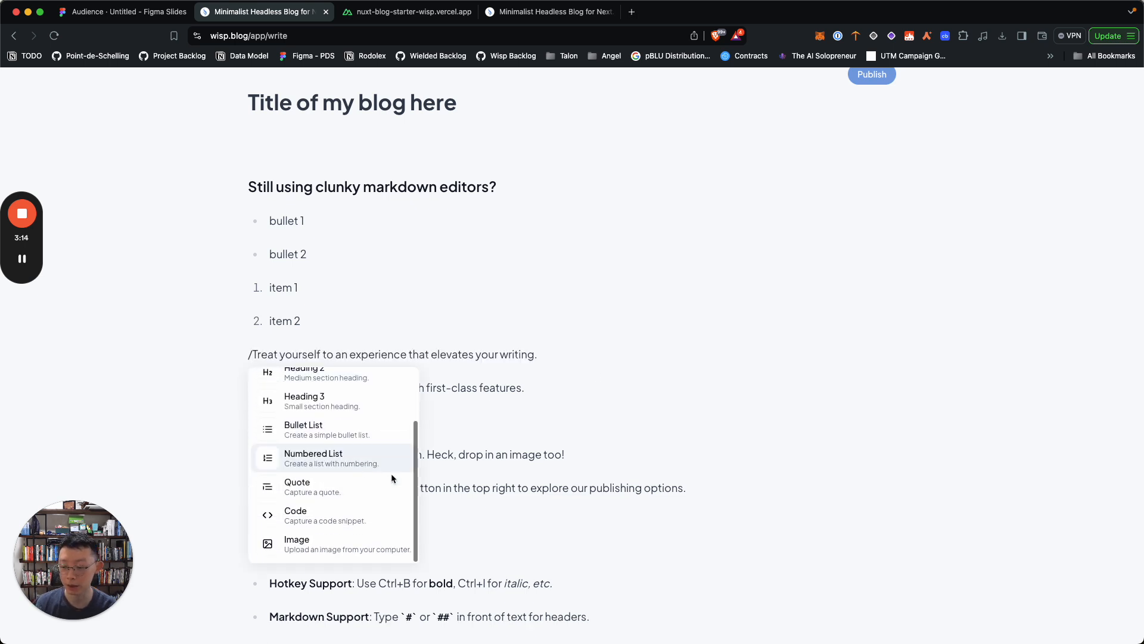
left_click(353, 505)
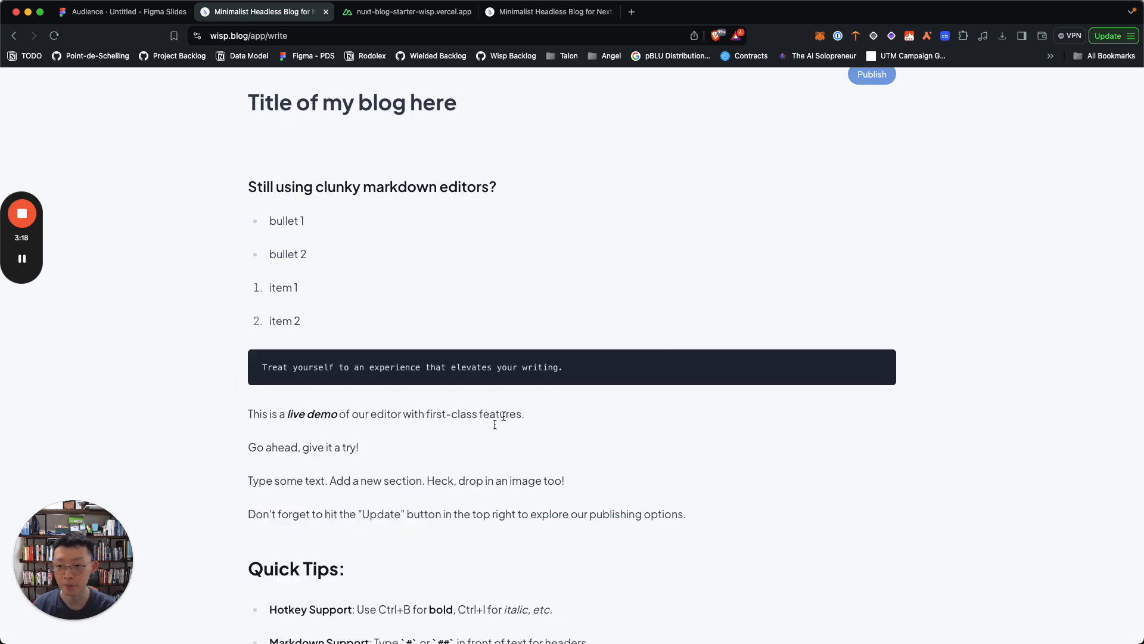
scroll(622, 332, "up", 2)
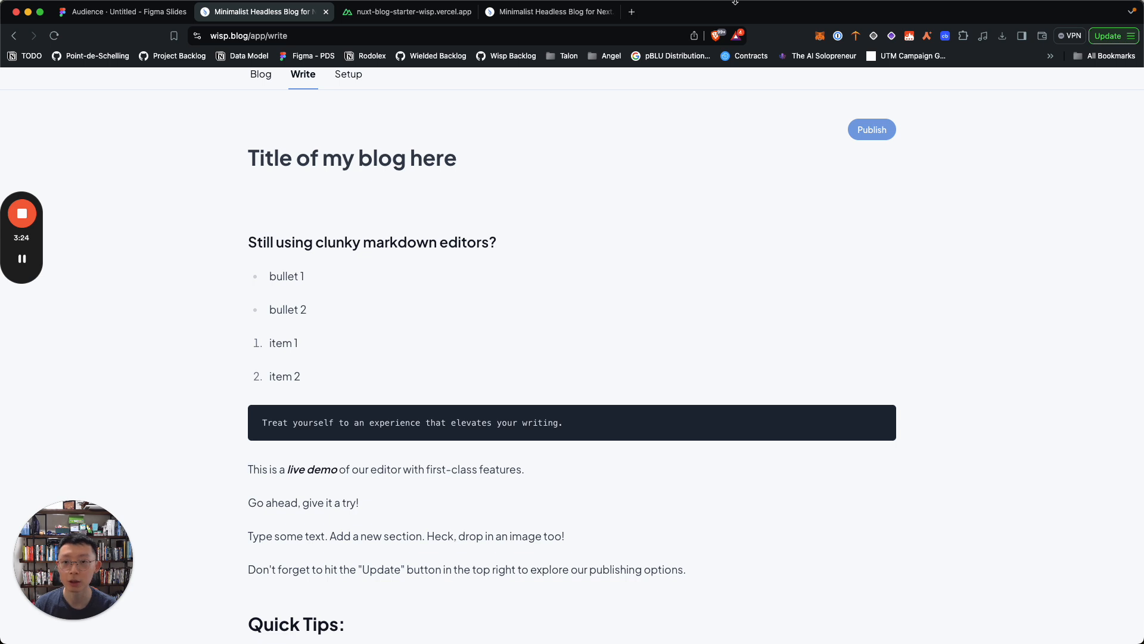
- Copy the "Introducing Full-Text Search on Wisp CMS" banner image from the open wisp.blog/try-editor page
left_click(572, 8)
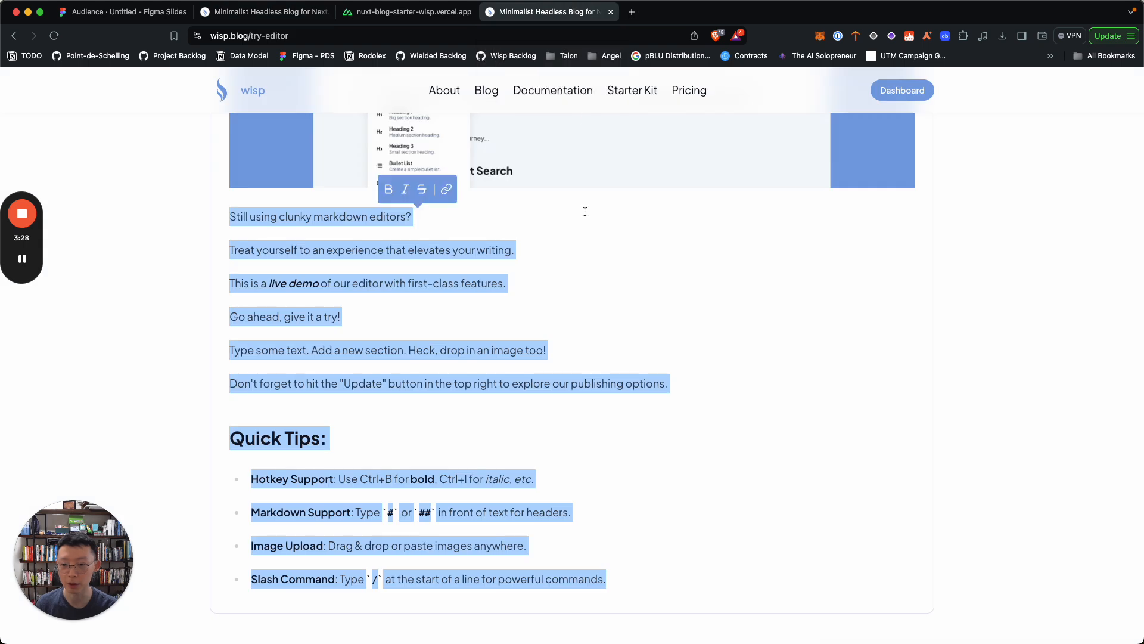
scroll(619, 242, "up", 10)
right_click(634, 373)
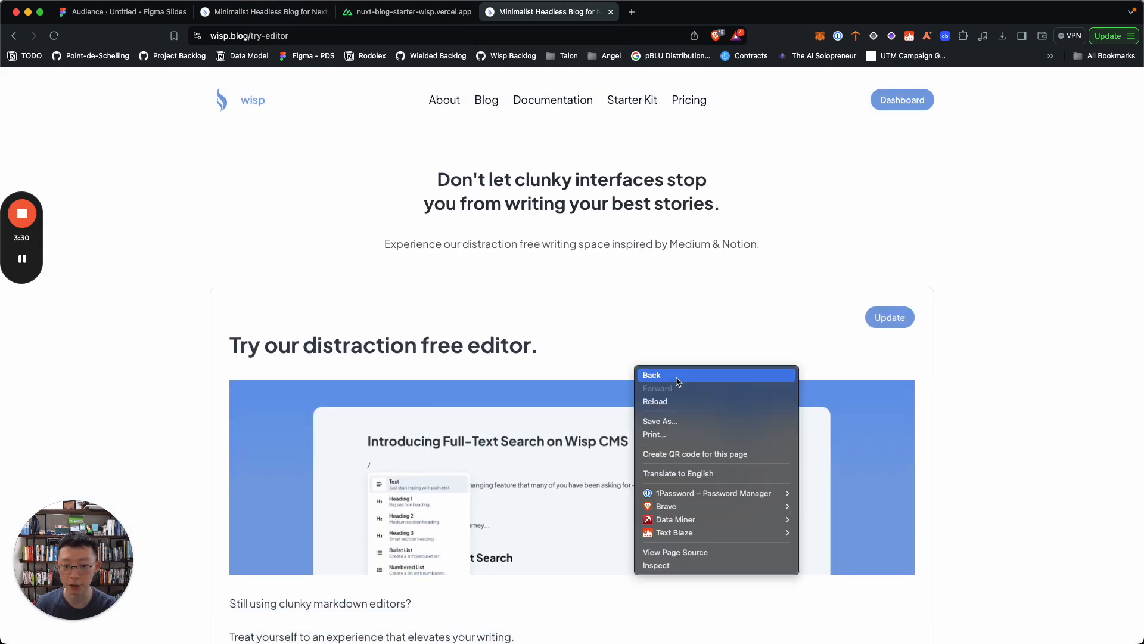
left_click(668, 258)
scroll(667, 259, "down", 3)
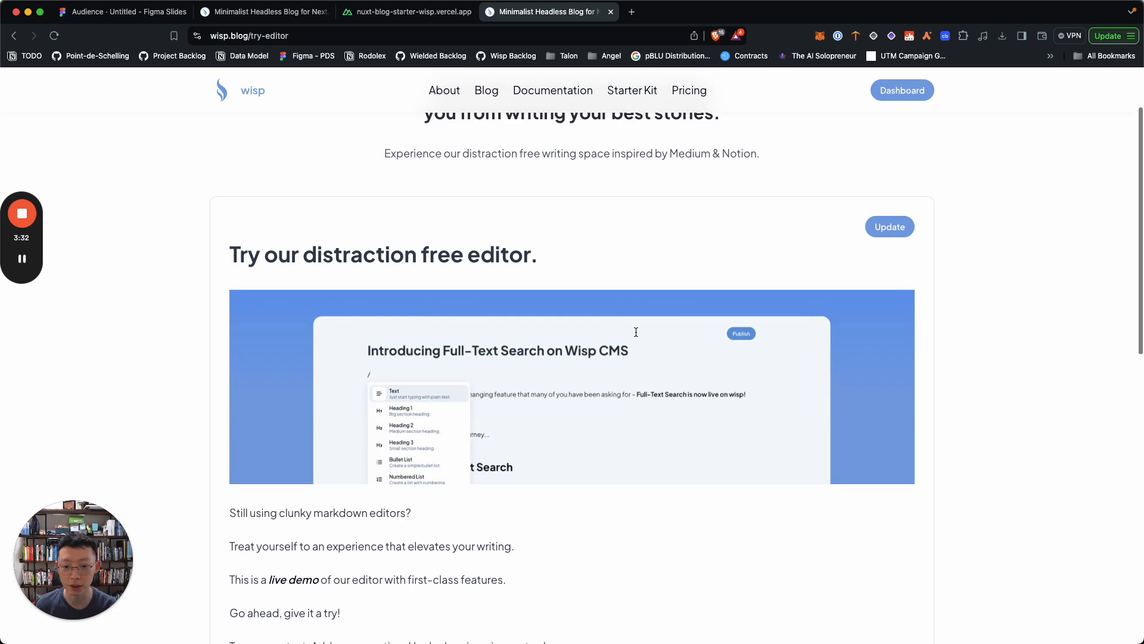
right_click(635, 330)
left_click(660, 365)
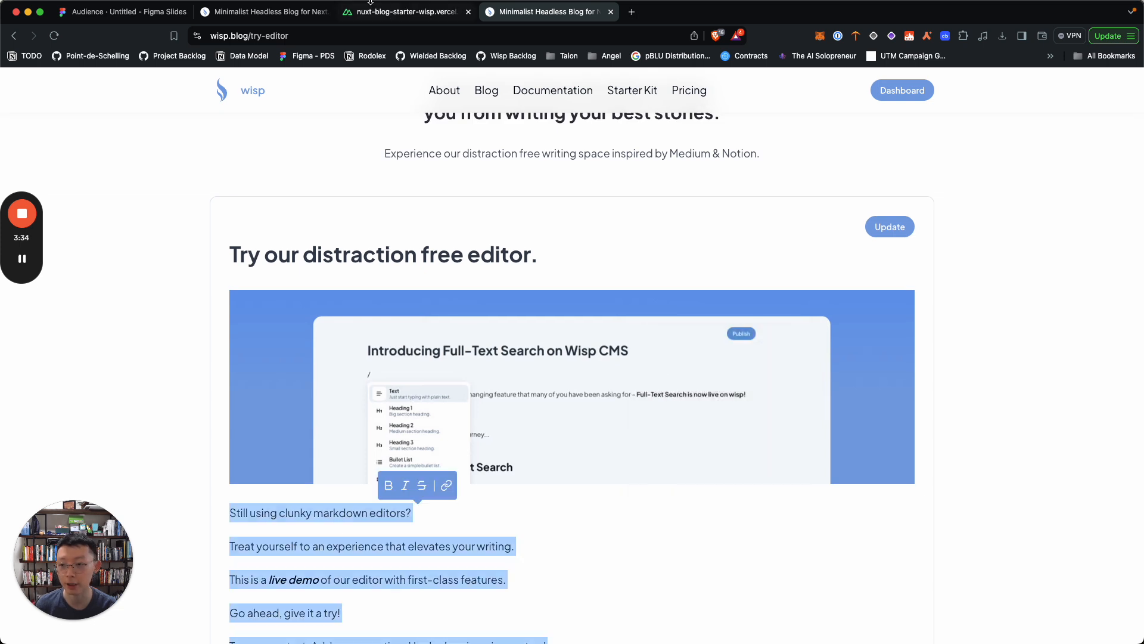
- Return to the Write page and paste the copied banner below the blog title, undoing the first paste and pasting it again
left_click(262, 11)
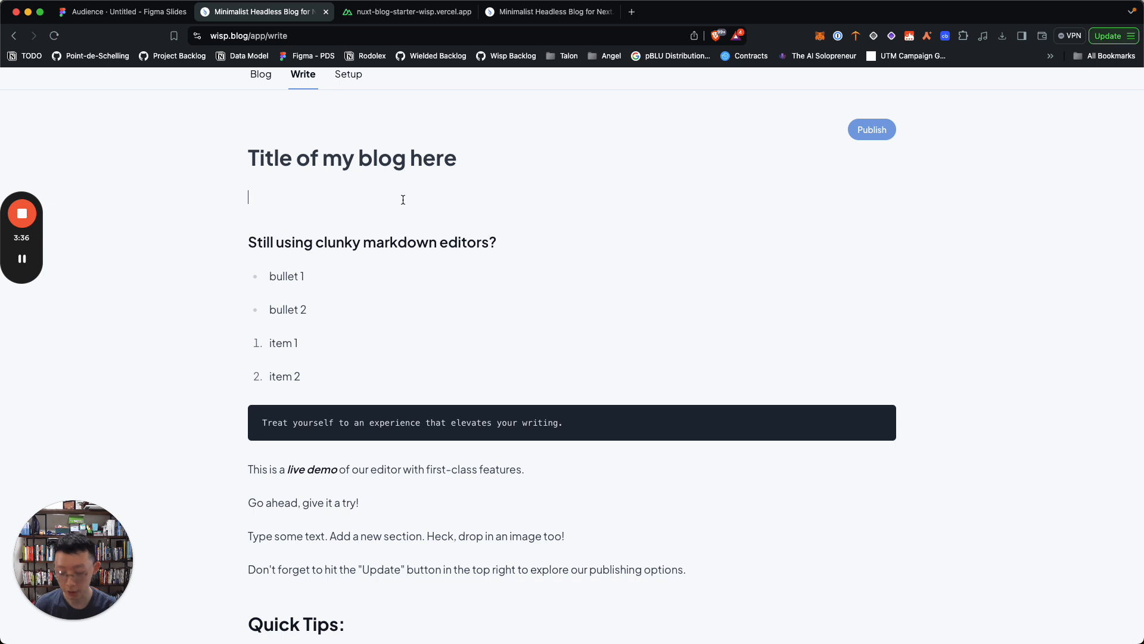
left_click(403, 200)
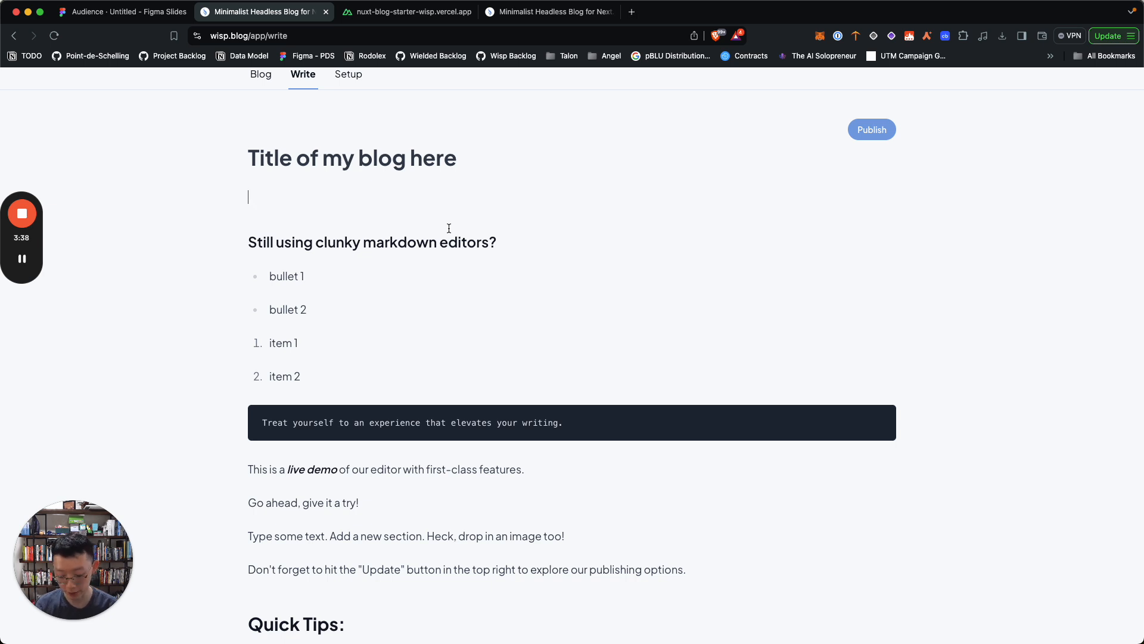
key("super+v")
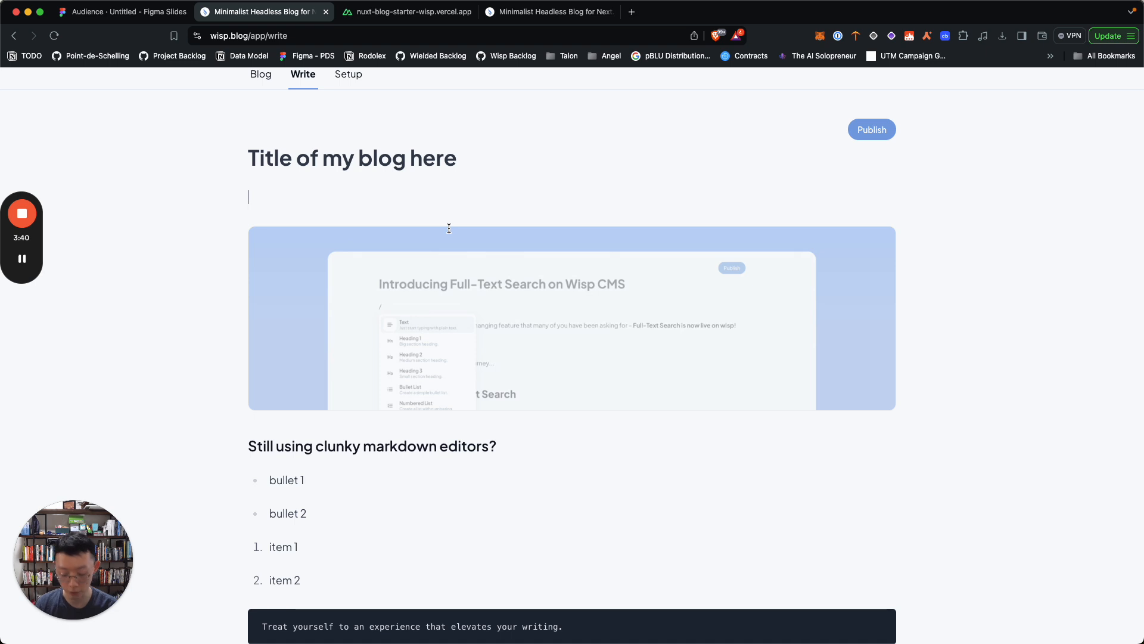
key("super+z")
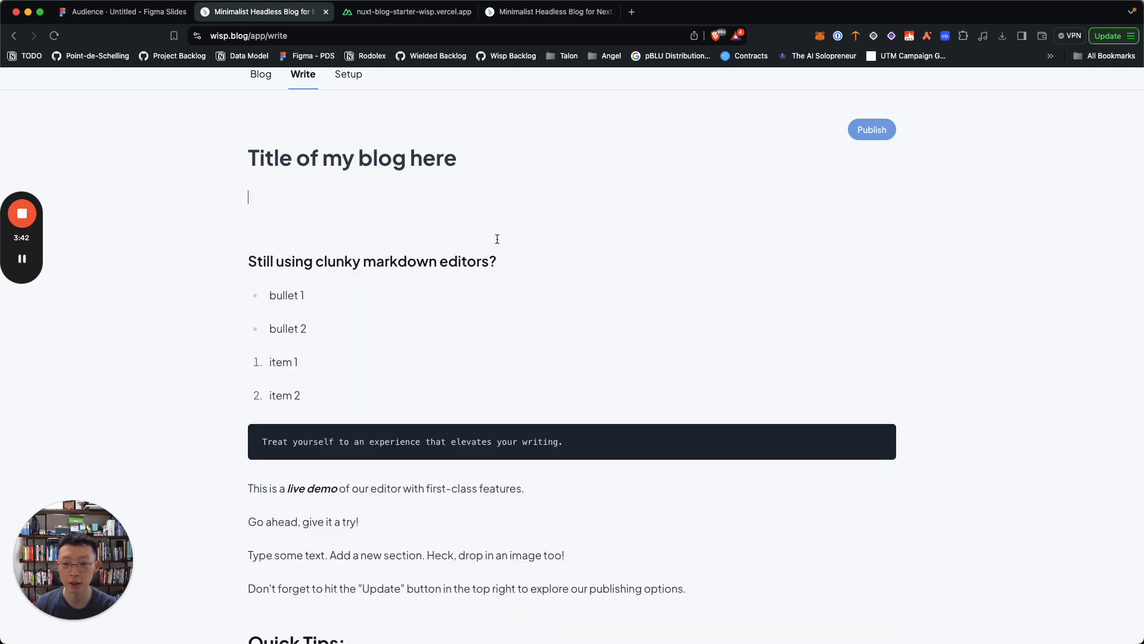
key("super+v")
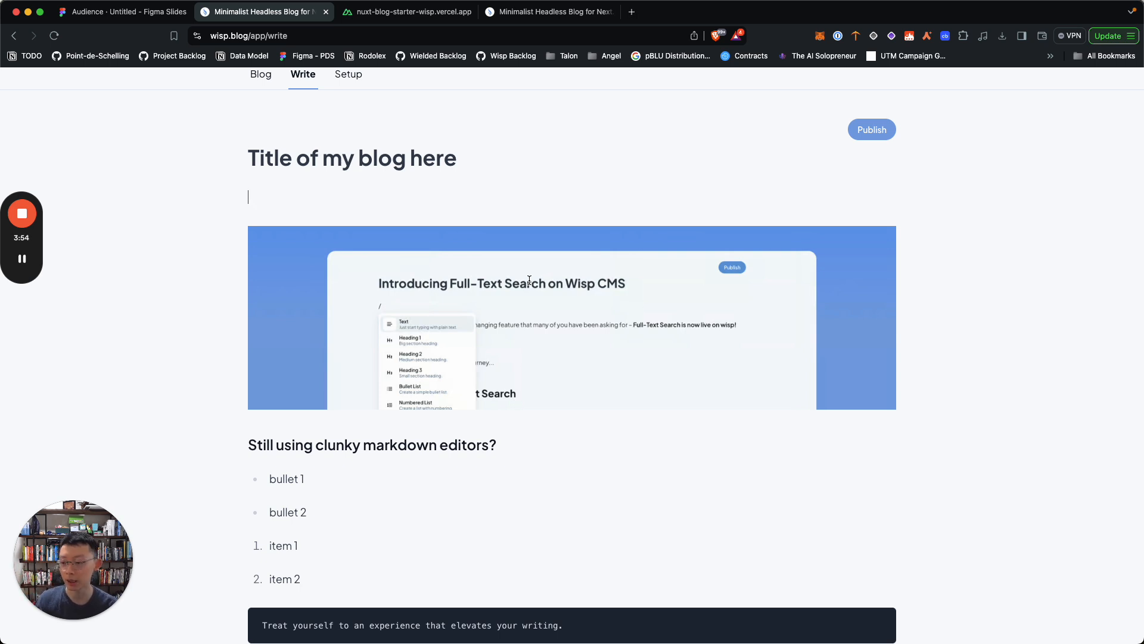
- Use the Image slash command to insert Frame (1).png from Downloads on a new line under the "Still using clunky markdown editors?" heading
scroll(530, 280, "down", 1)
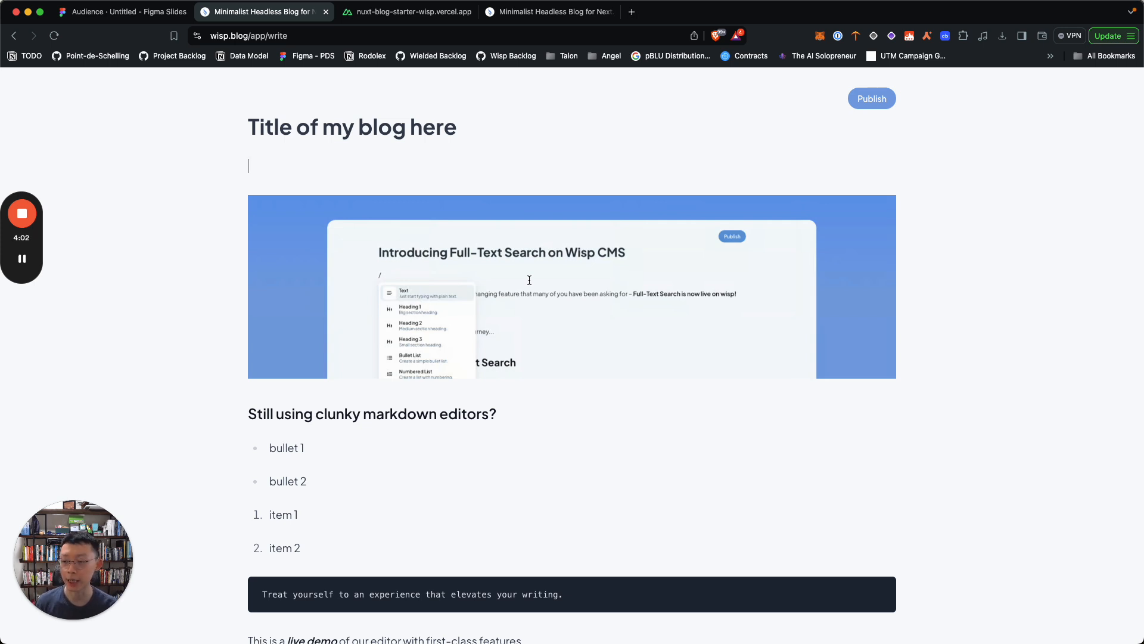
scroll(529, 280, "down", 1)
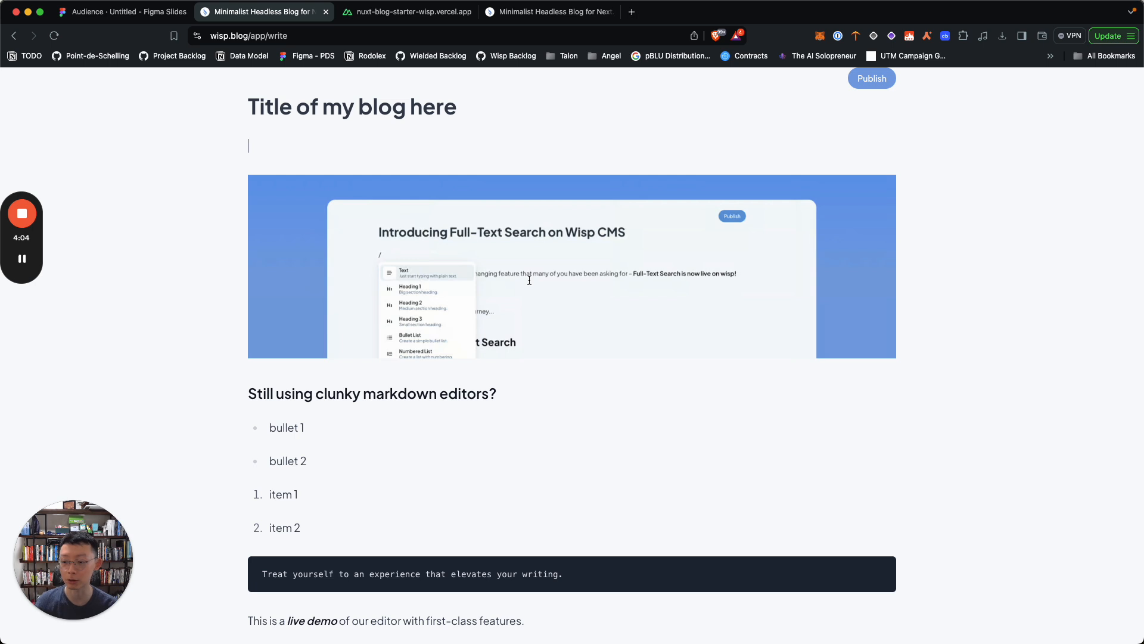
scroll(530, 280, "down", 1)
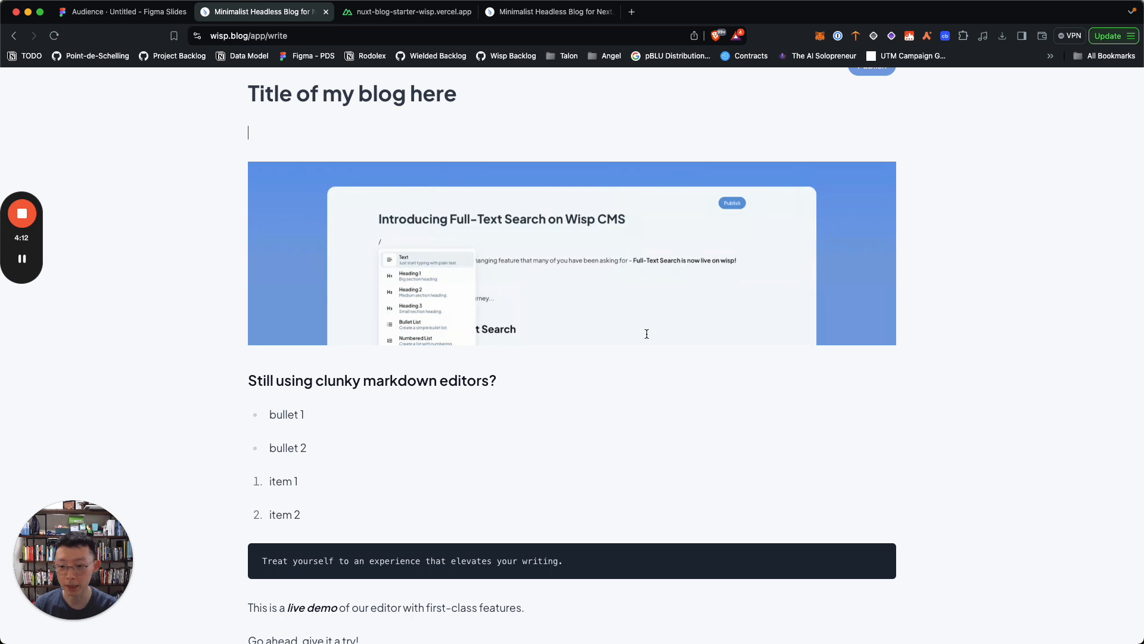
key("Return")
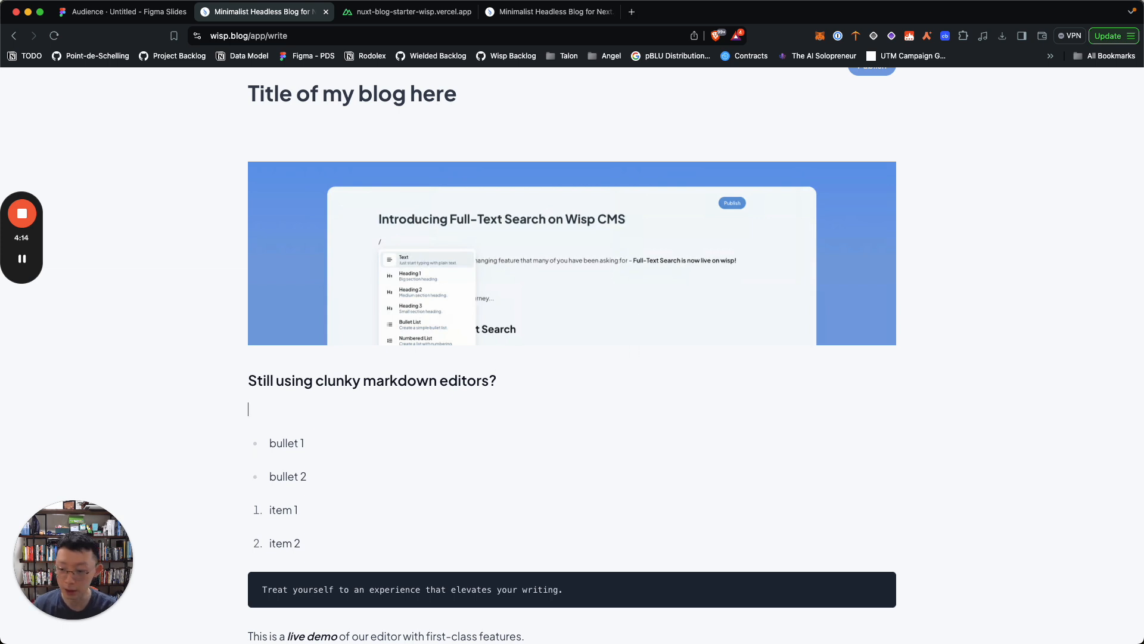
type("/")
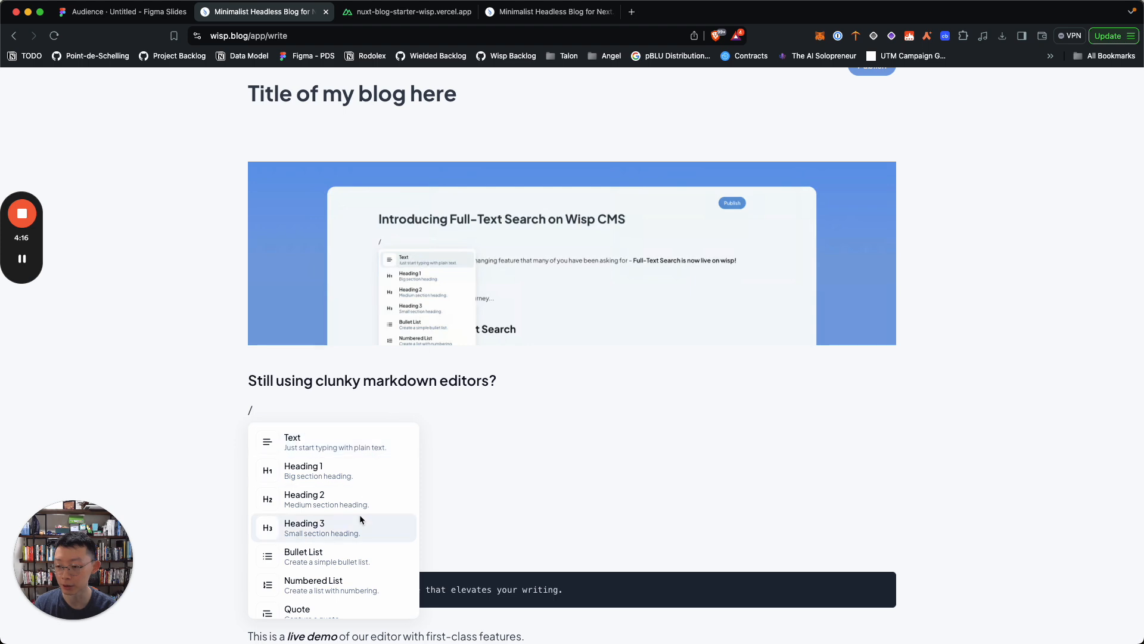
scroll(359, 513, "down", 2)
left_click(341, 593)
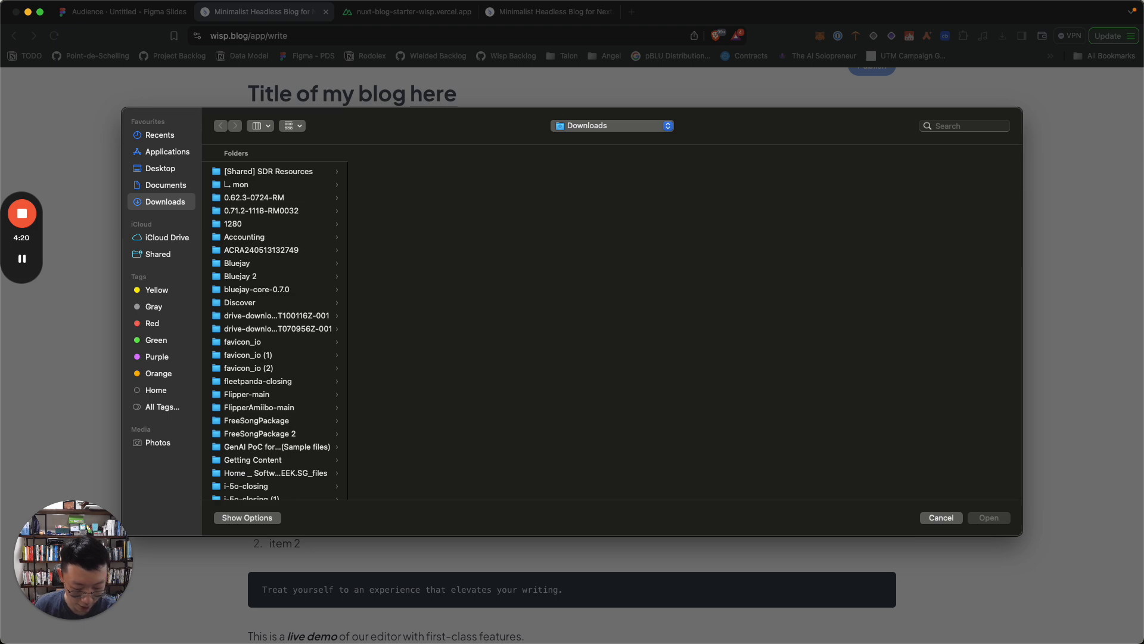
left_click_drag(651, 382, 649, 385)
key("Return")
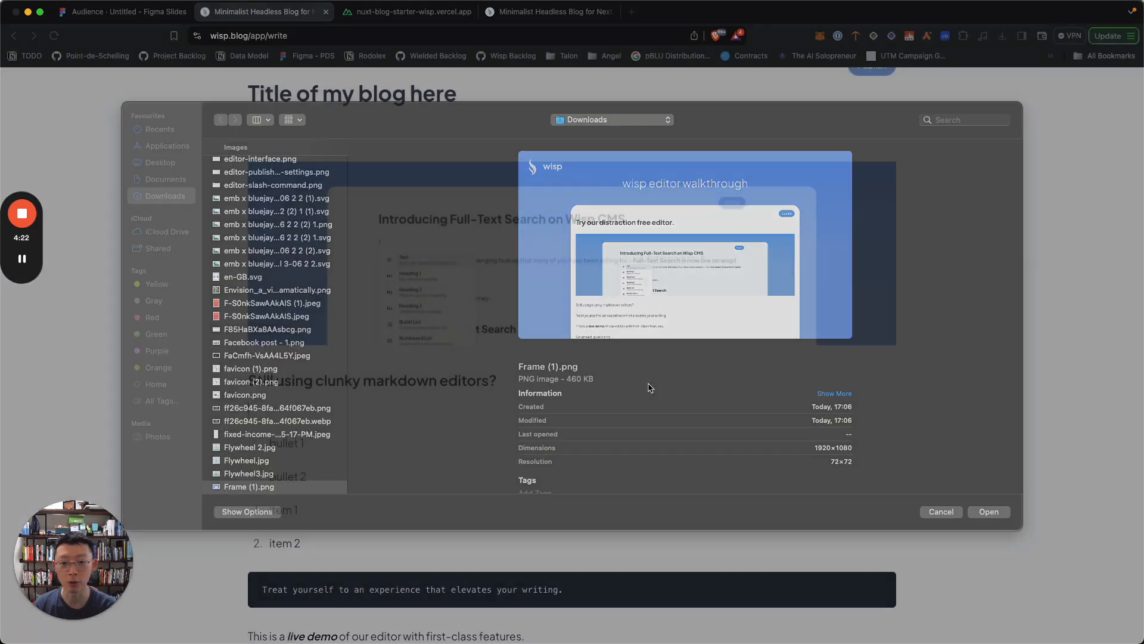
scroll(665, 380, "down", 3)
scroll(670, 378, "down", 3)
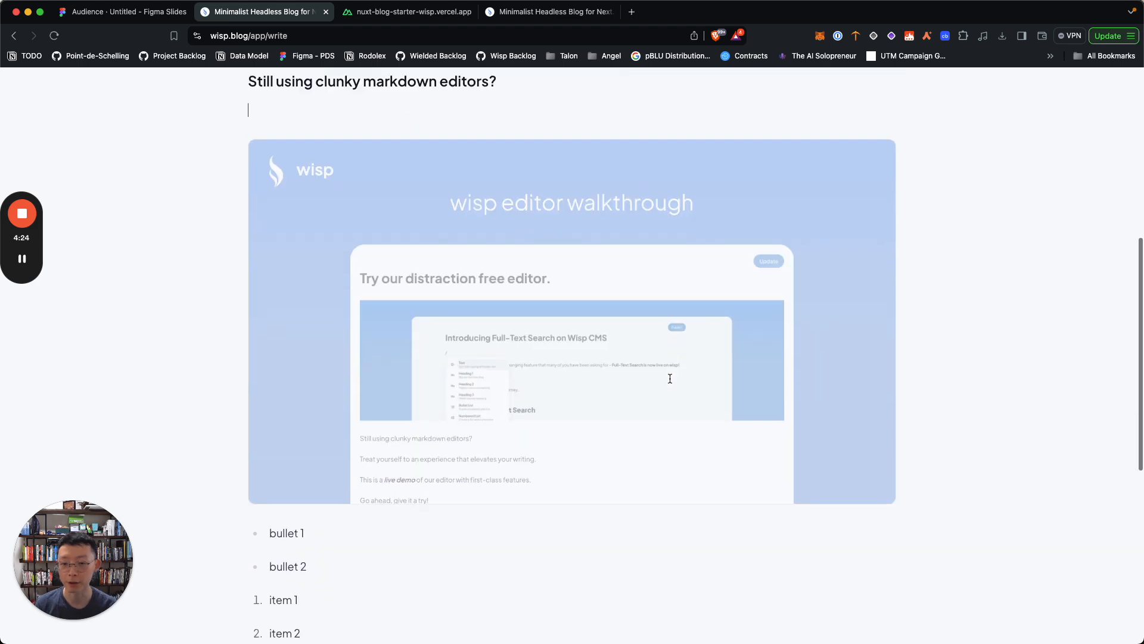
scroll(610, 426, "up", 1)
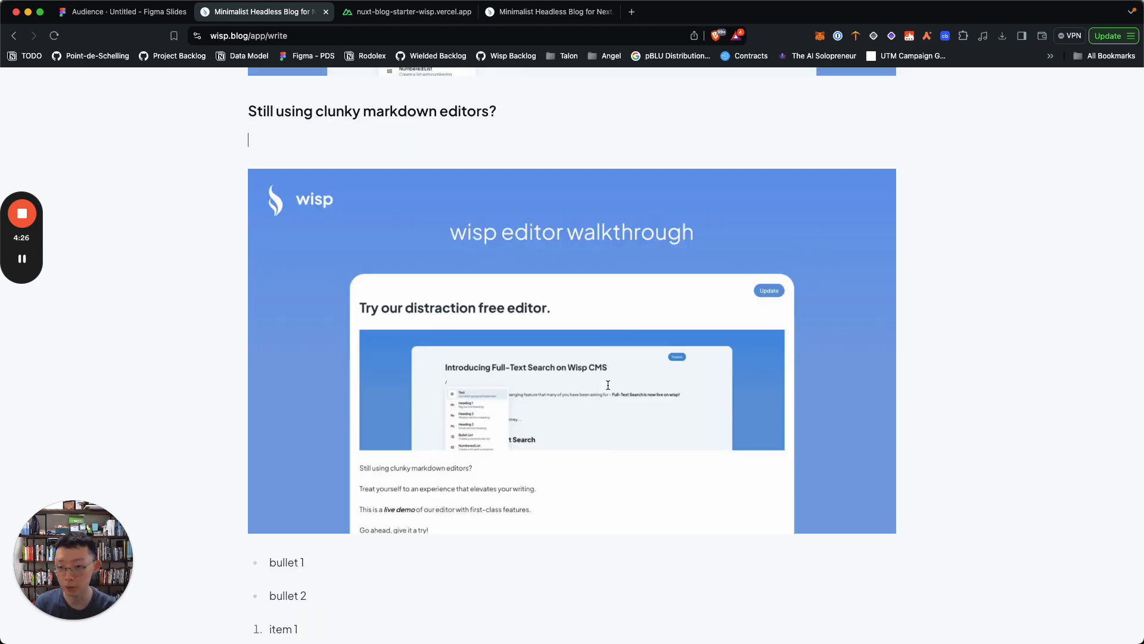
- Add an empty line after "Go ahead, give it a try!" and drop the Gong "Content Marketing Case Study" image there
scroll(606, 386, "down", 9)
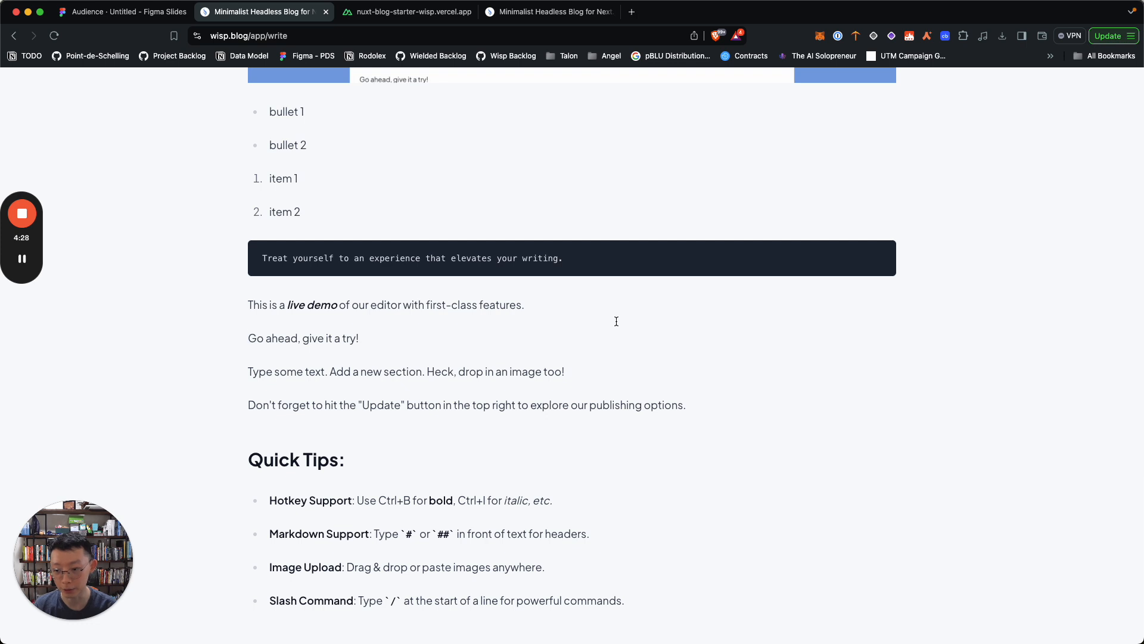
left_click(616, 321)
key("Return")
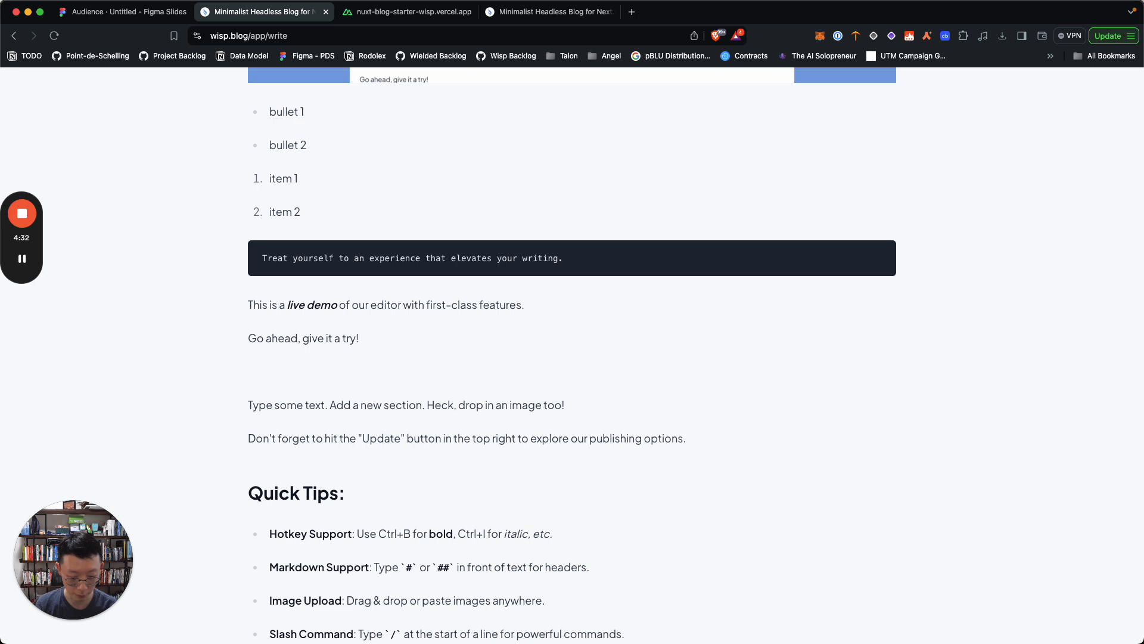
left_click_drag(473, 434, 451, 355)
scroll(518, 373, "down", 2)
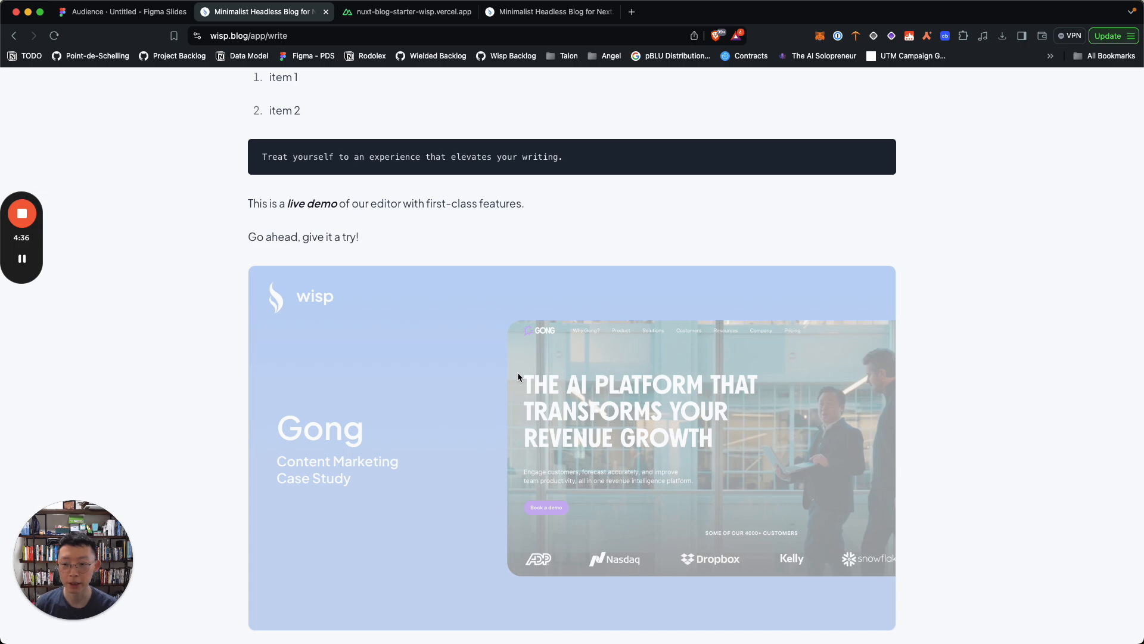
scroll(518, 372, "up", 13)
scroll(517, 372, "down", 12)
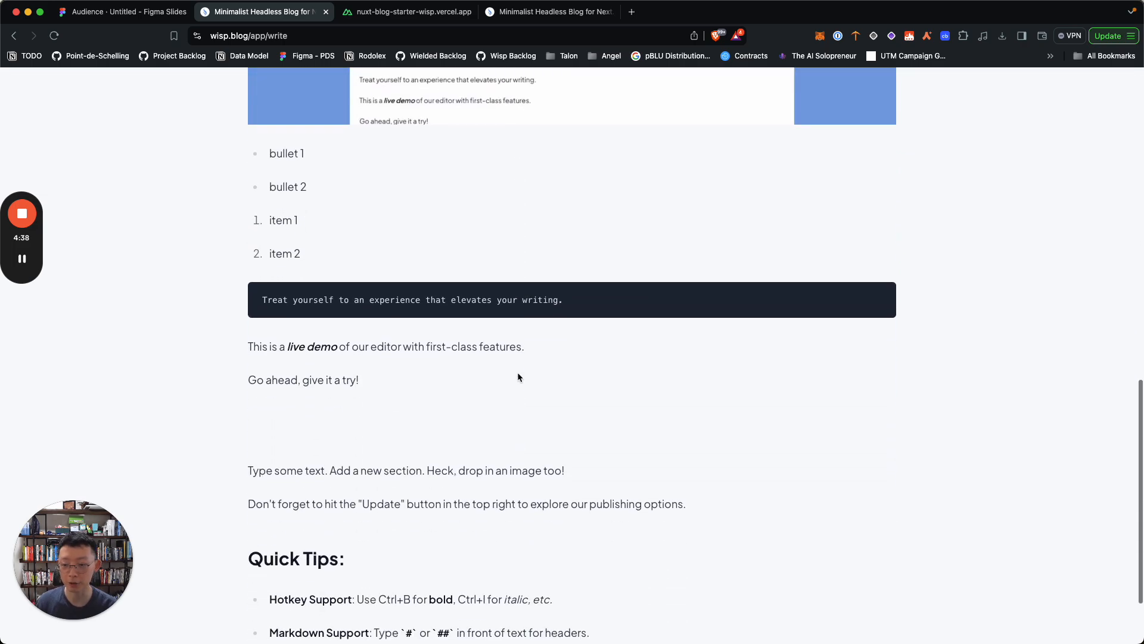
scroll(517, 372, "down", 6)
scroll(518, 372, "up", 1)
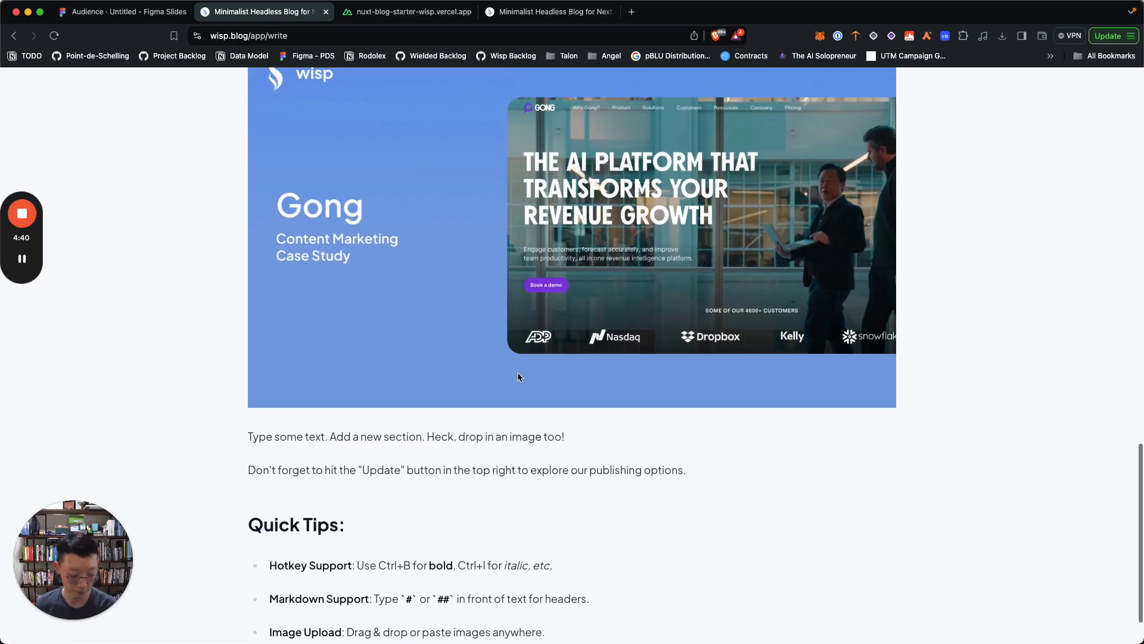
key("BackSpace")
- Look over the whole post, checking the inserted images and formatted text, and return to its title
scroll(517, 372, "up", 12)
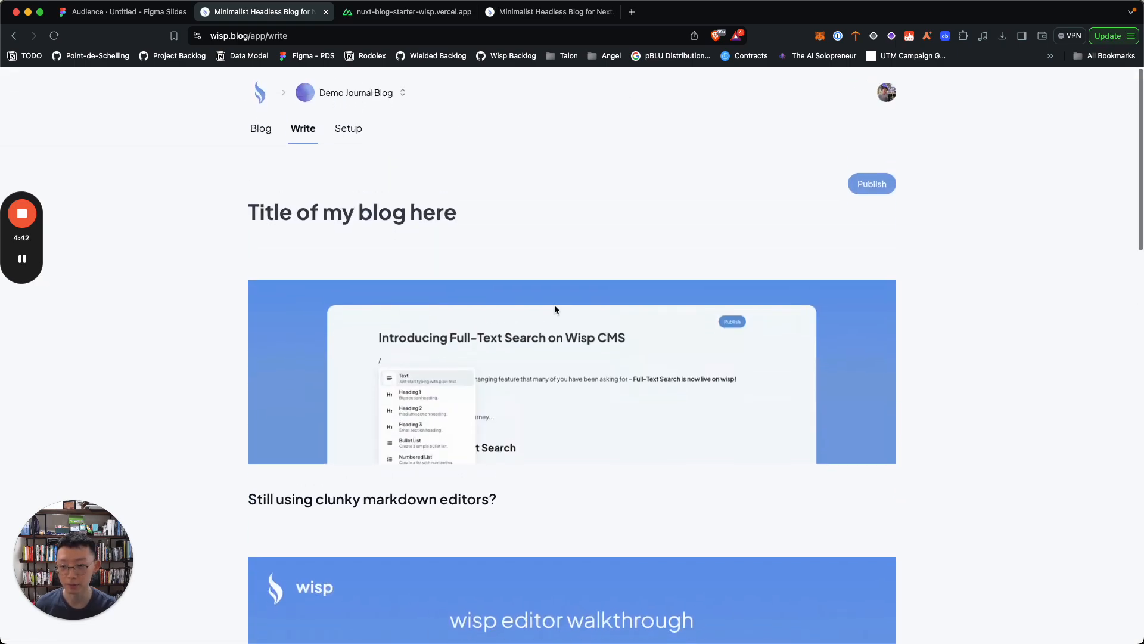
scroll(554, 305, "down", 9)
scroll(554, 305, "down", 7)
scroll(554, 305, "up", 20)
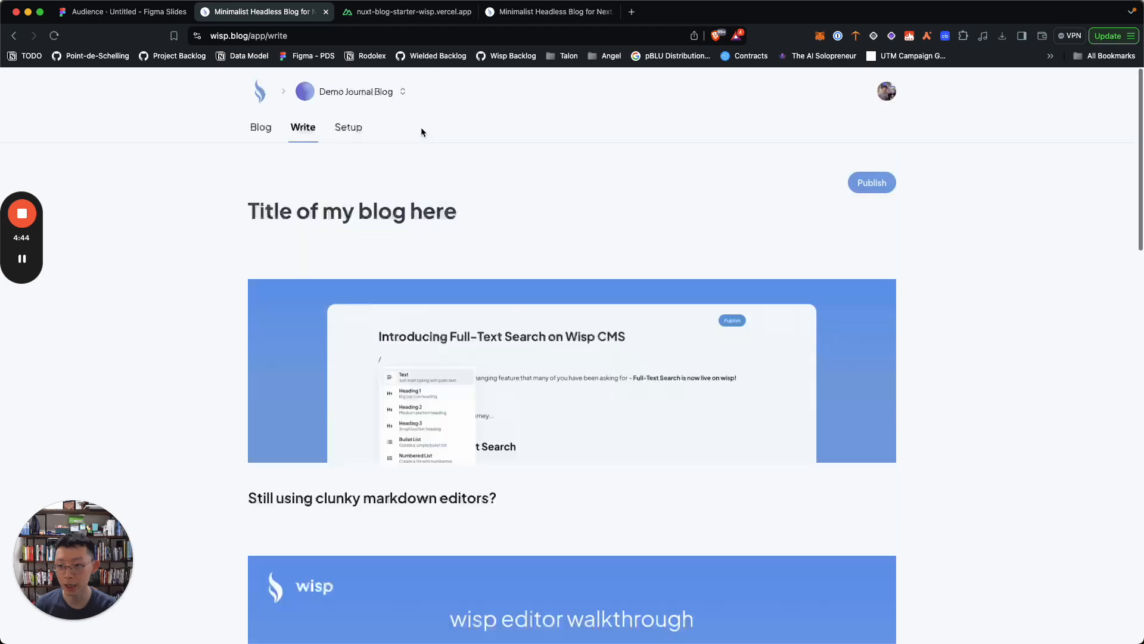
scroll(533, 333, "down", 9)
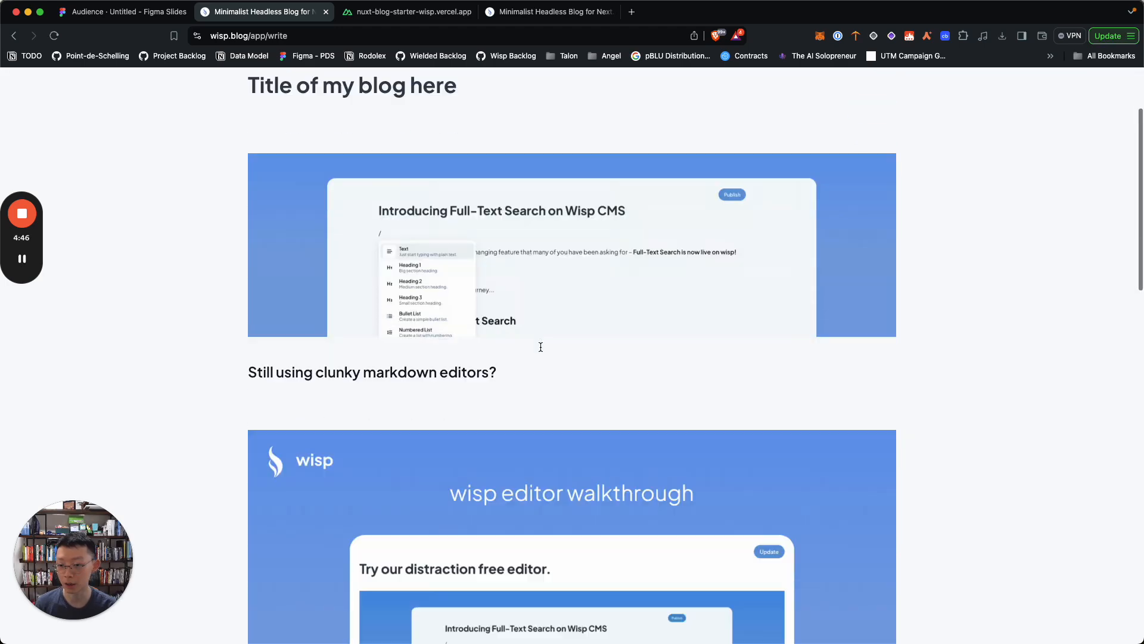
scroll(539, 346, "down", 2)
scroll(540, 346, "up", 15)
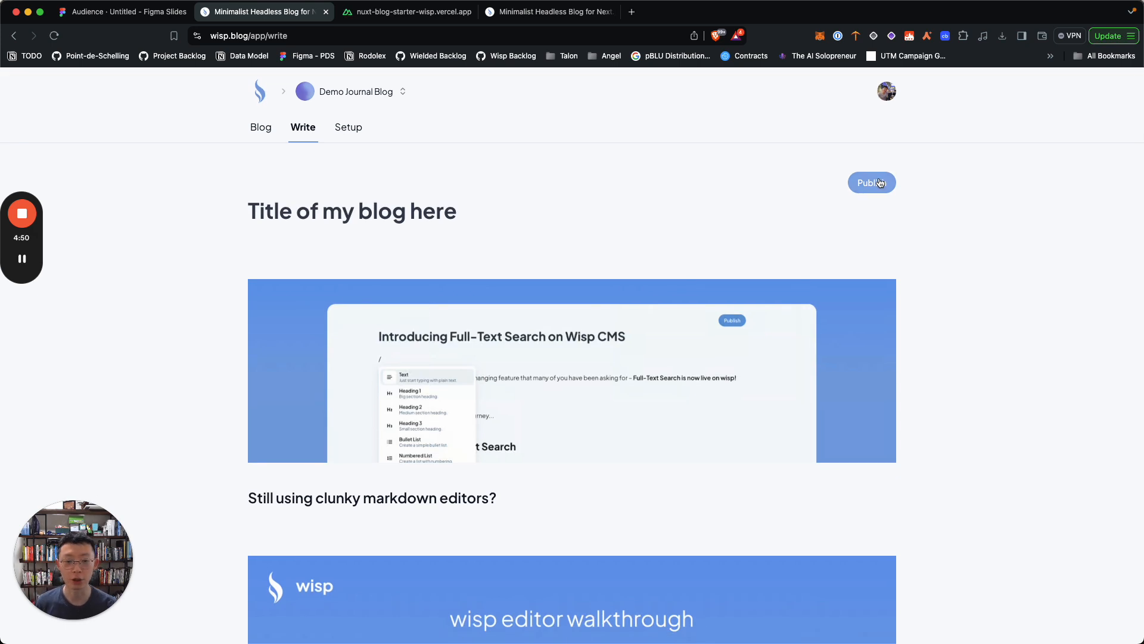
- In the publish settings, choose the Gong picture as featured image and enter the description "A short summary of my article"
left_click(880, 182)
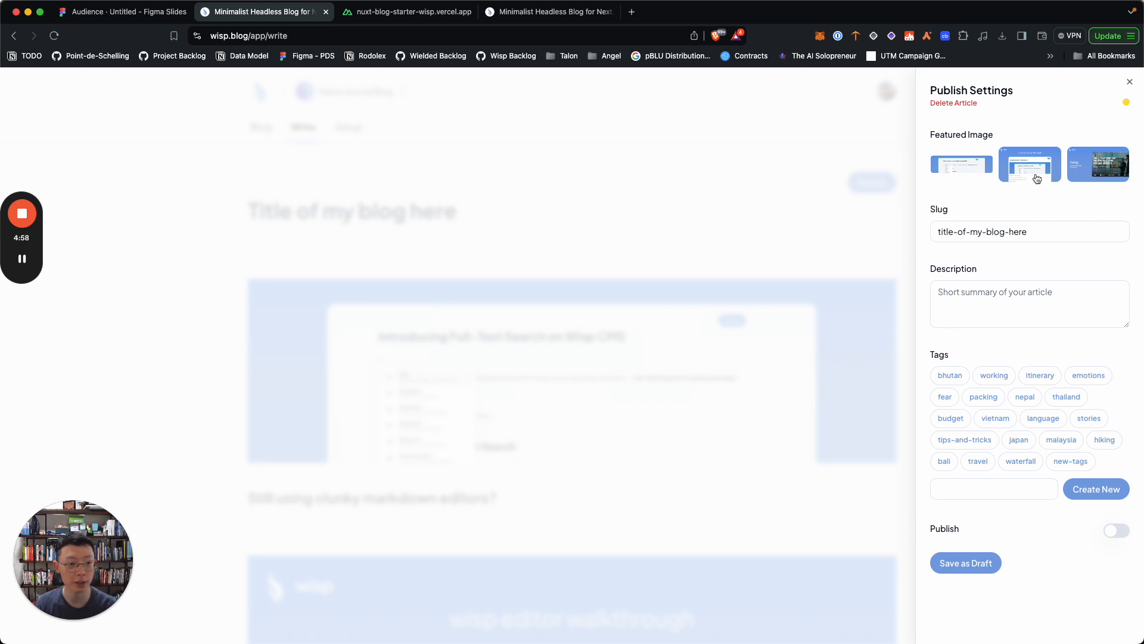
left_click(1096, 173)
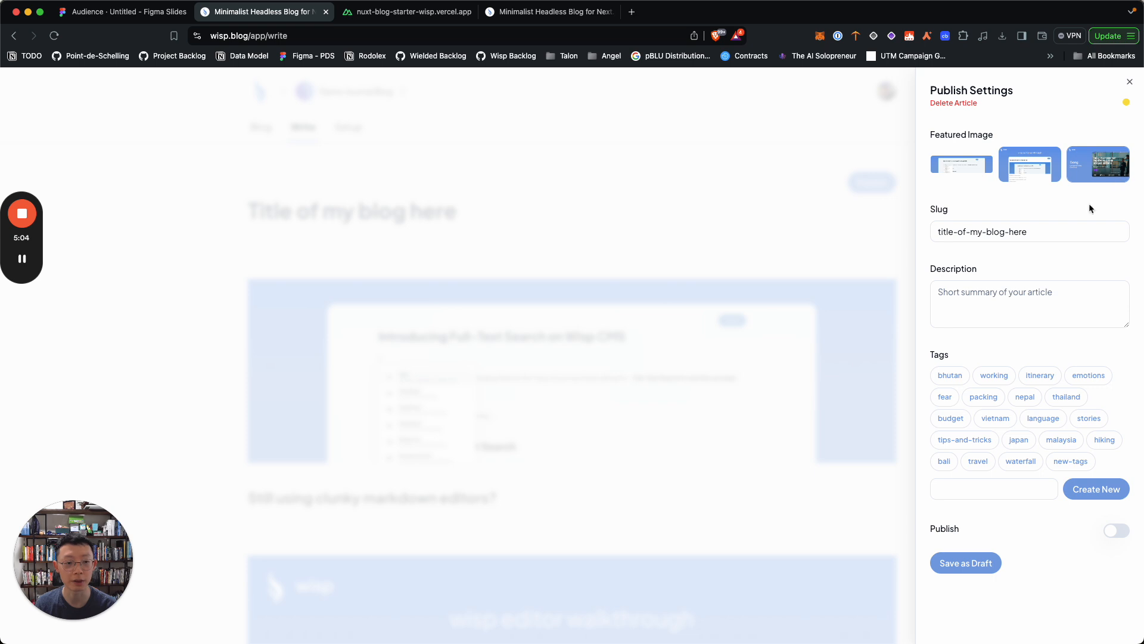
left_click(1044, 281)
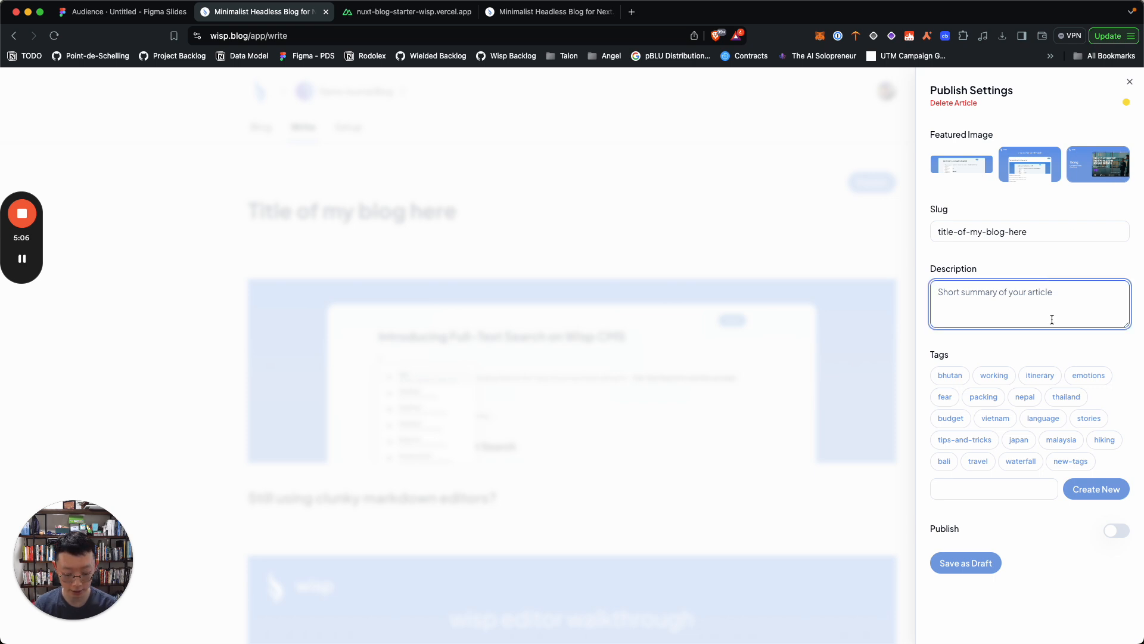
type("A short s")
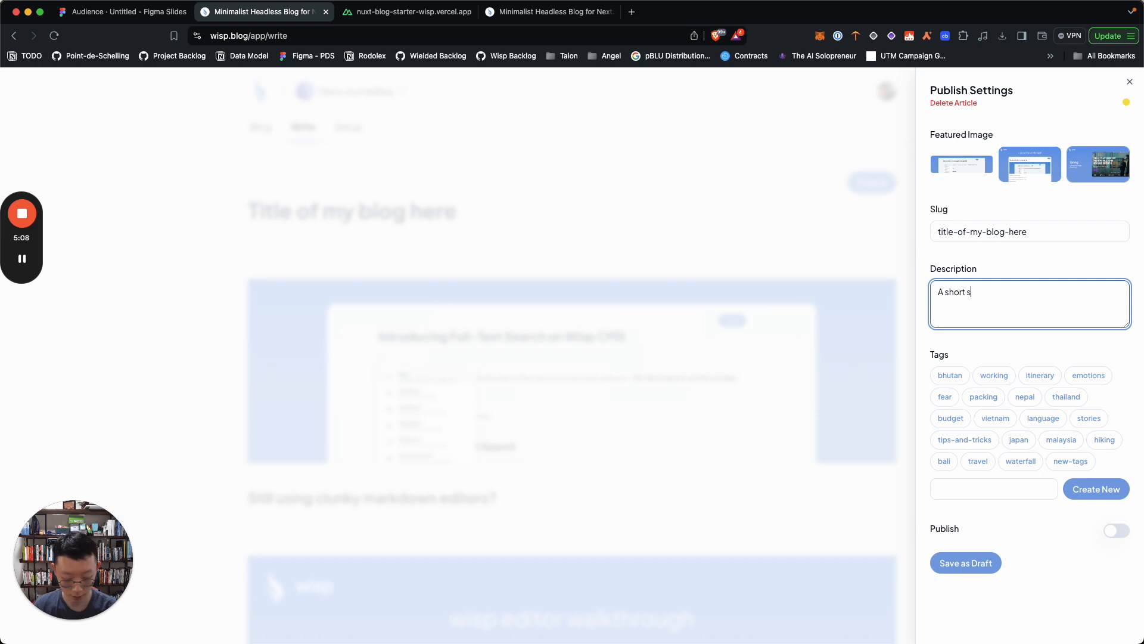
type("ummary of my article")
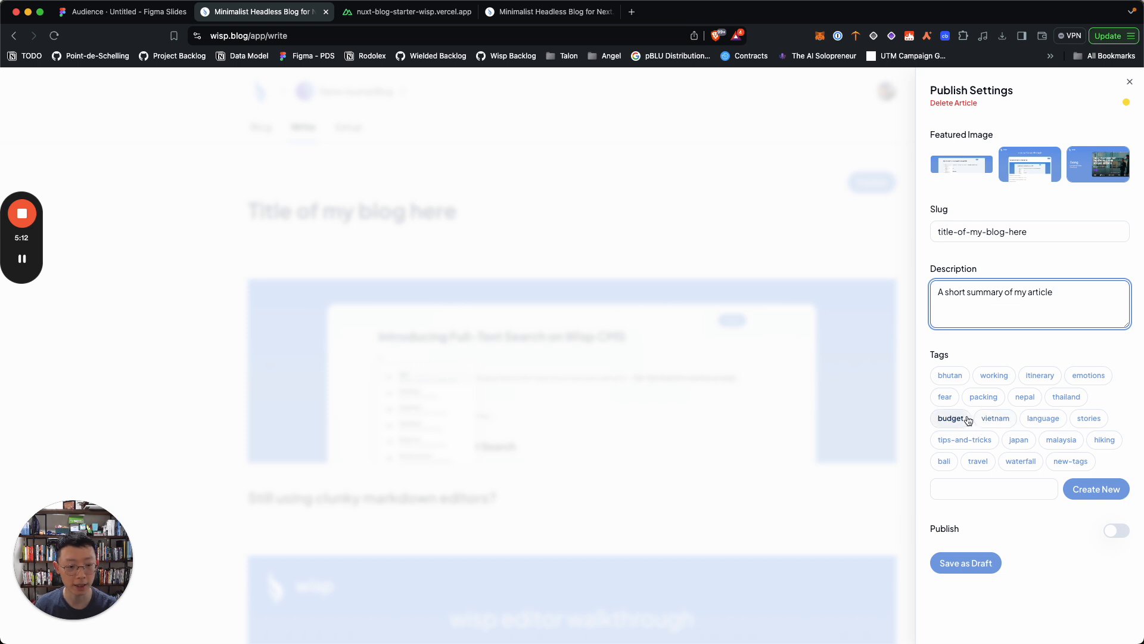
- Create a new tag "sample" for the post and also assign the existing "bali" tag
left_click(1003, 487)
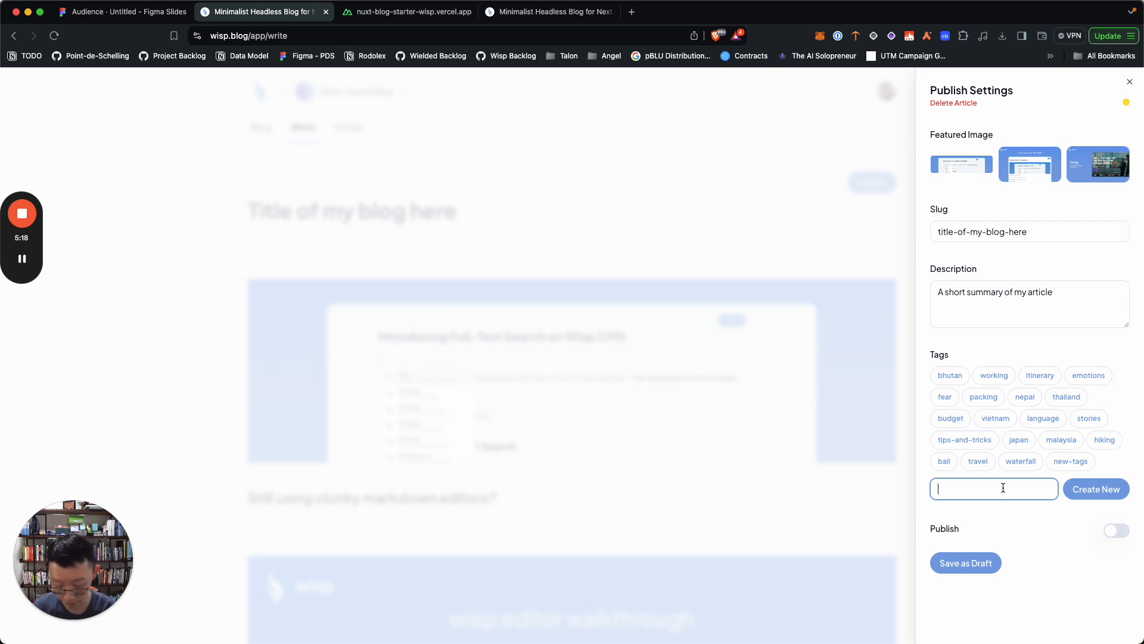
type("sample")
left_click(1100, 484)
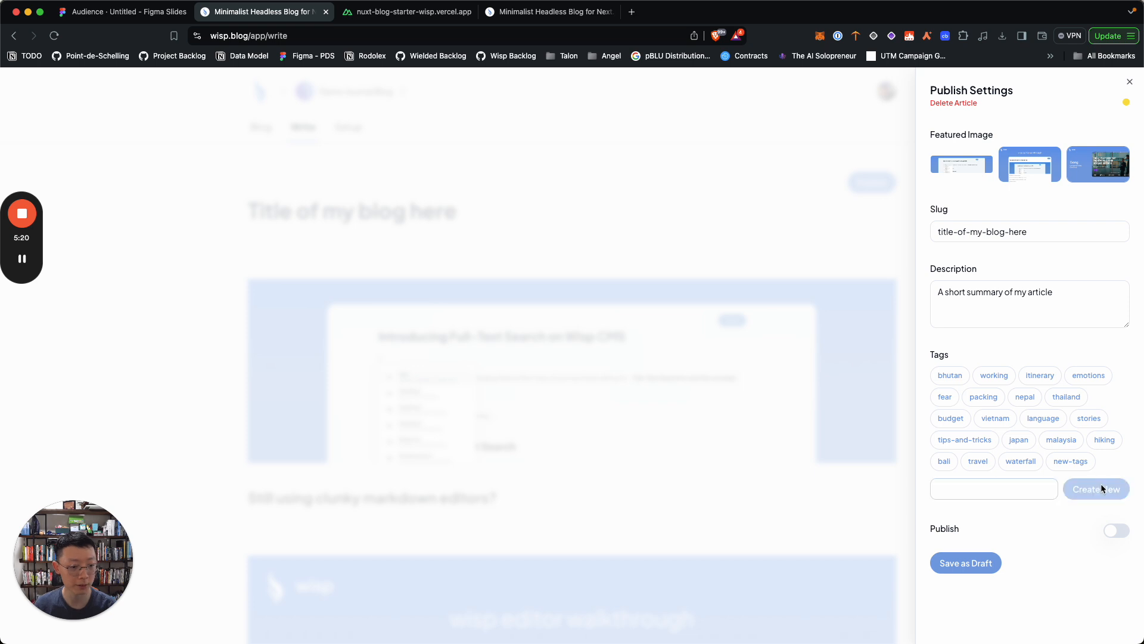
left_click(966, 484)
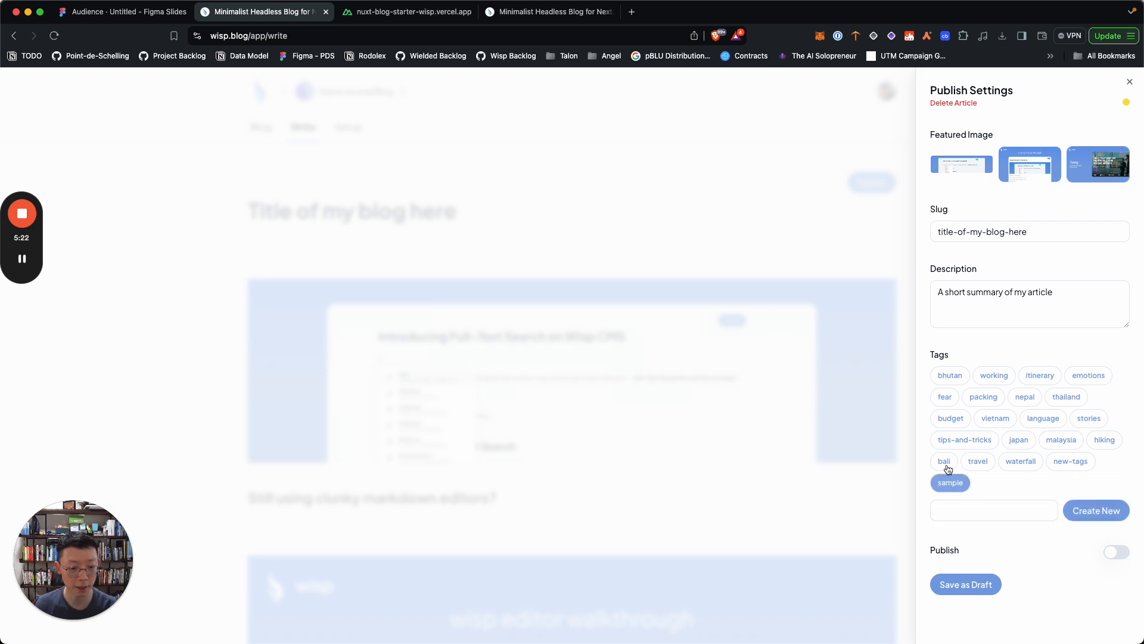
left_click(944, 461)
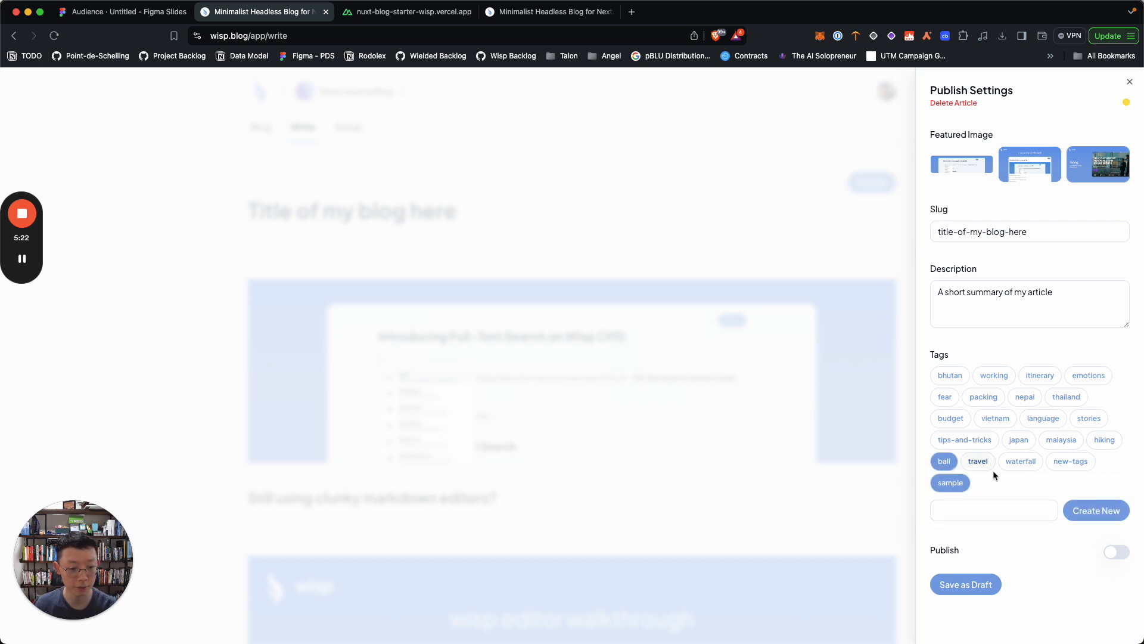
- Enable publishing with the date July 25th, 2024 and publish the post
left_click(1123, 550)
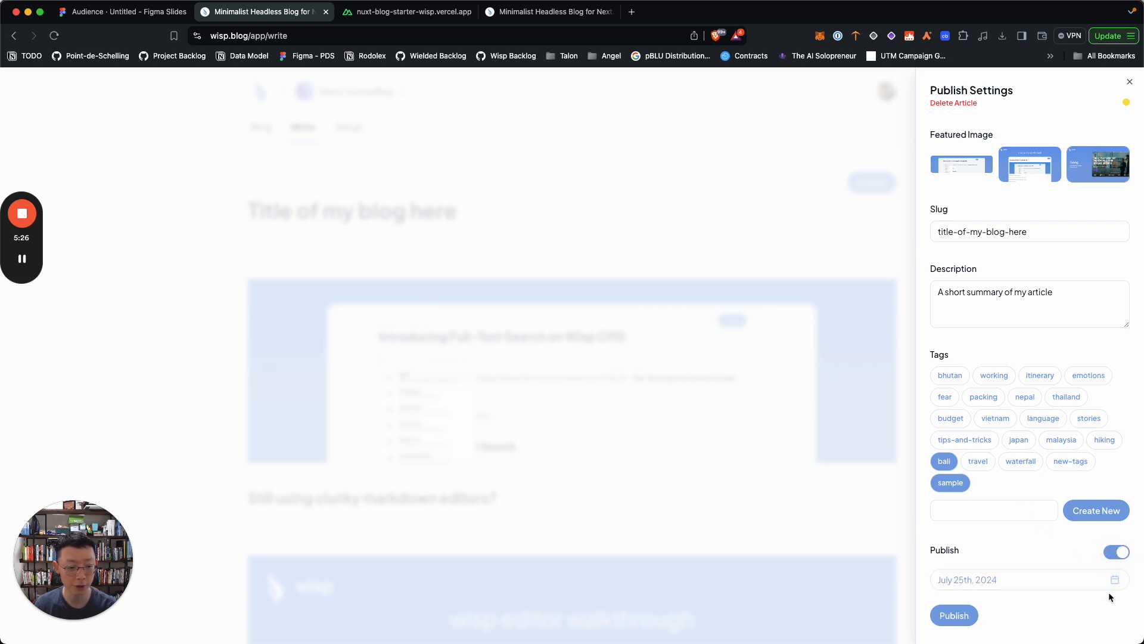
left_click(1096, 580)
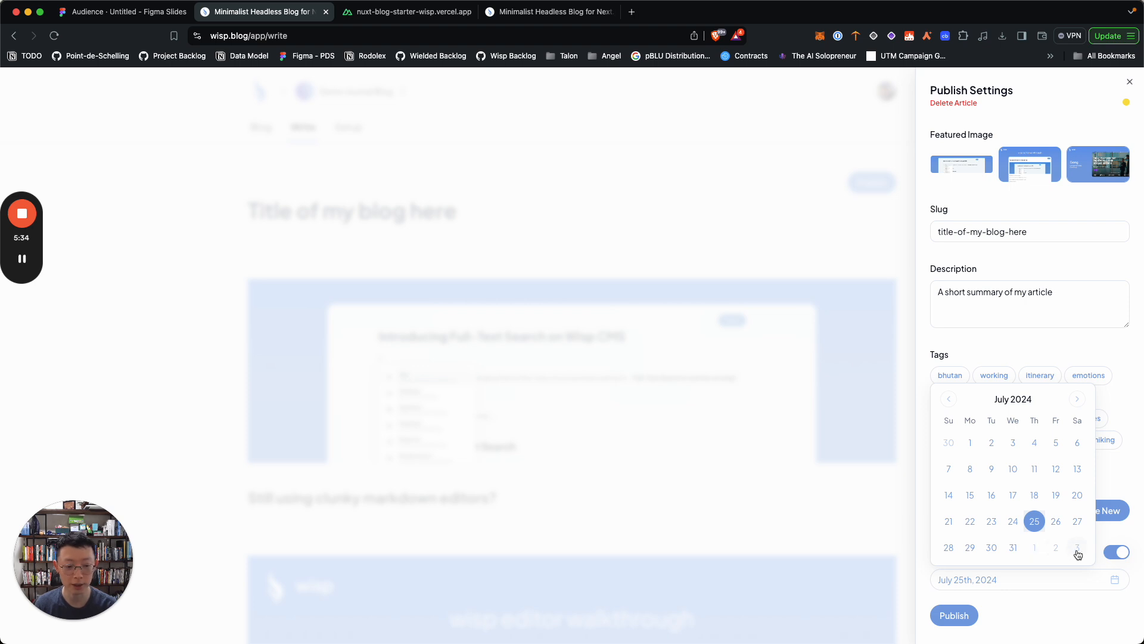
left_click(1038, 524)
left_click(1039, 598)
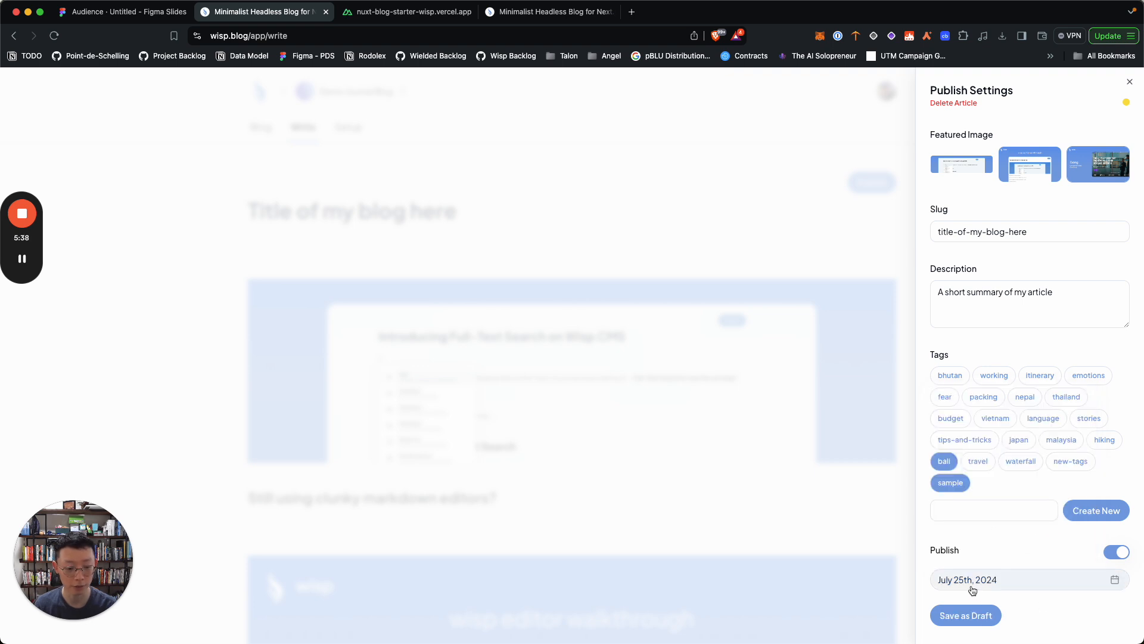
left_click(965, 617)
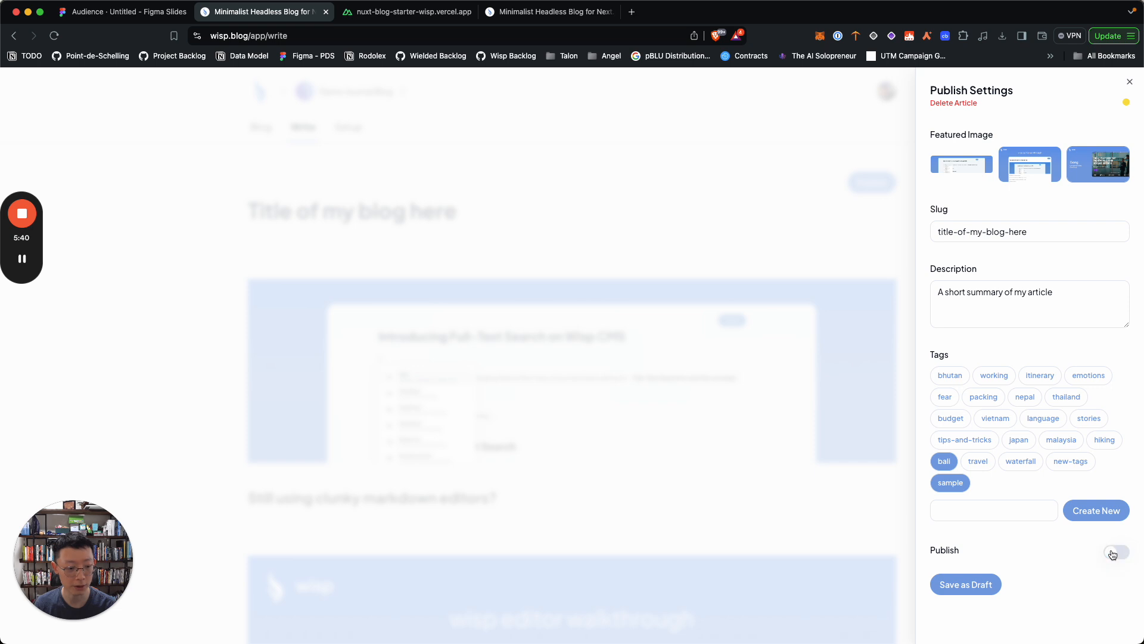
left_click(951, 616)
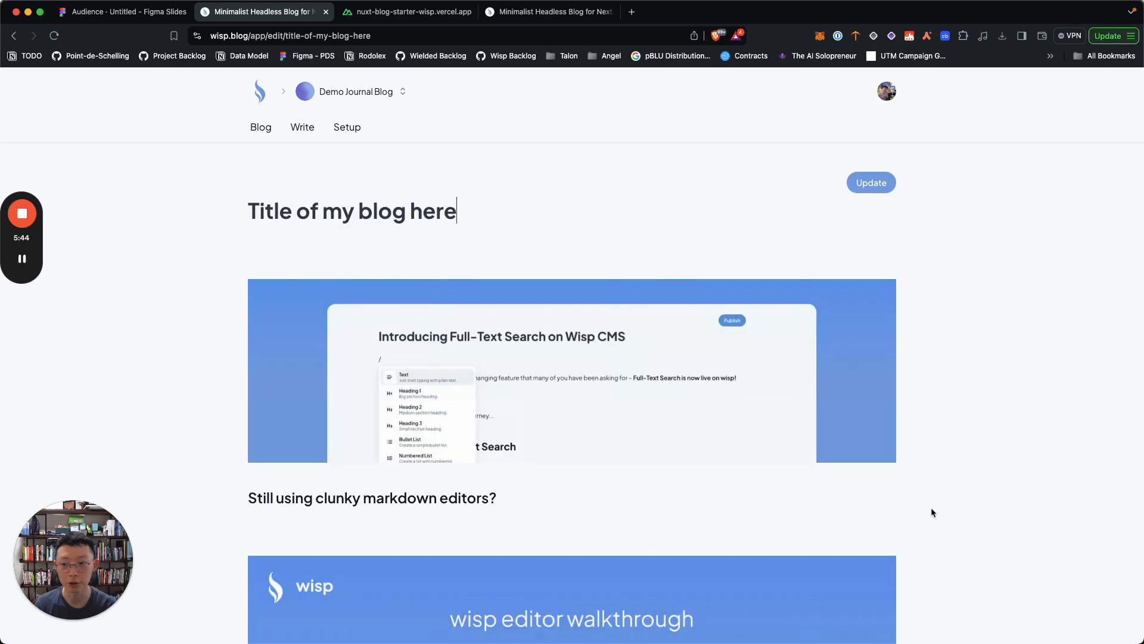
- Switch to the Wanderlust demo blog, refresh it, and read through the newly published "Title of my blog here" post
left_click(416, 18)
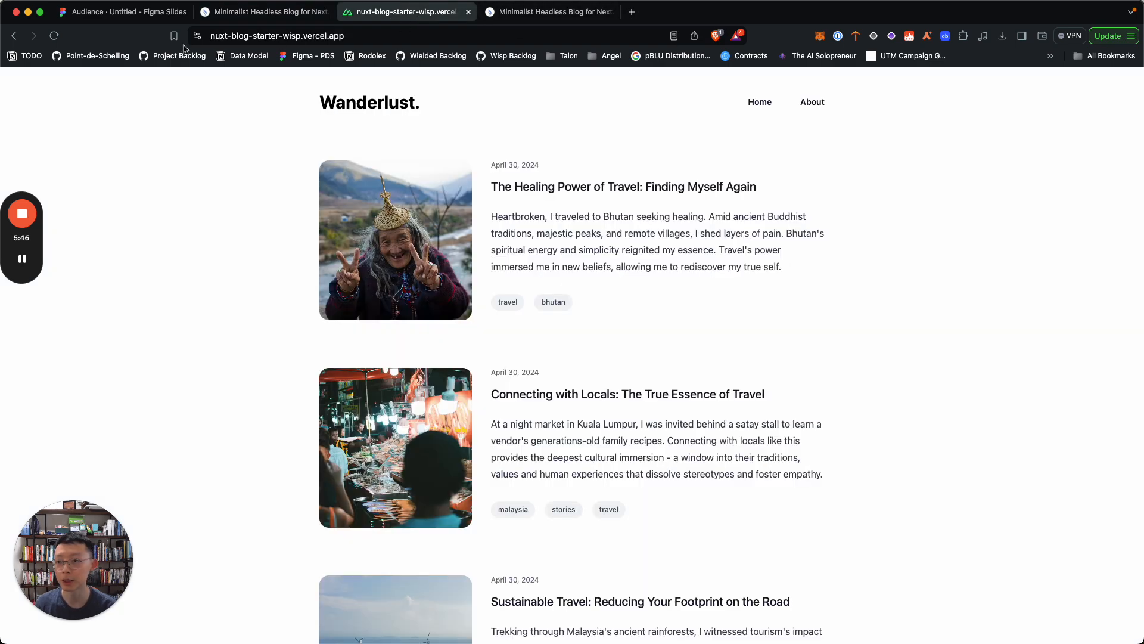
left_click(53, 37)
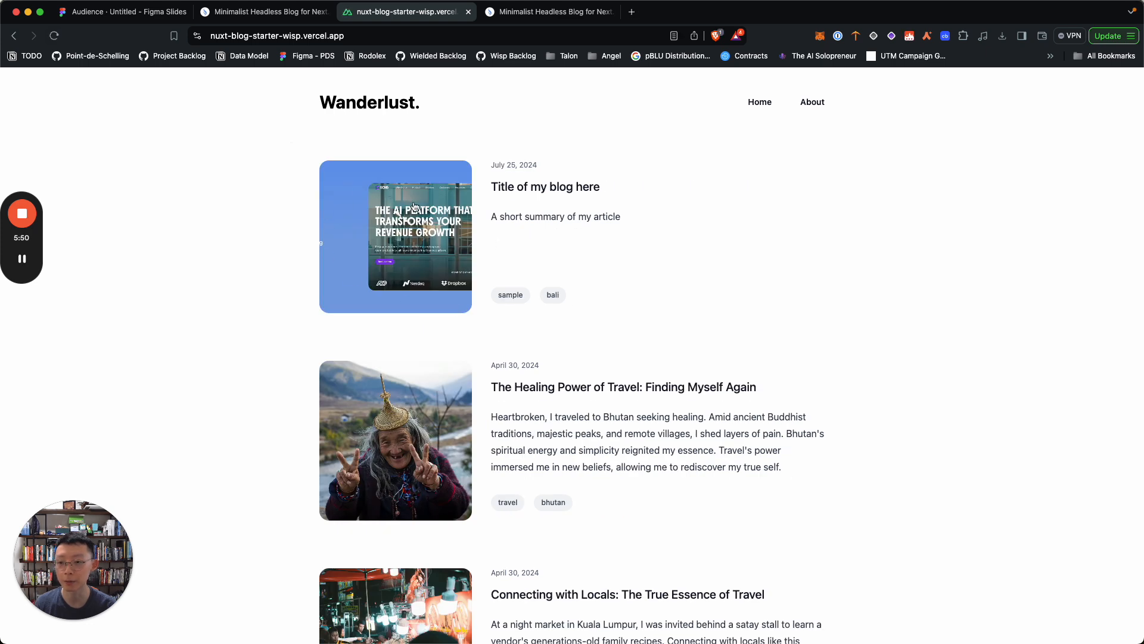
left_click(444, 231)
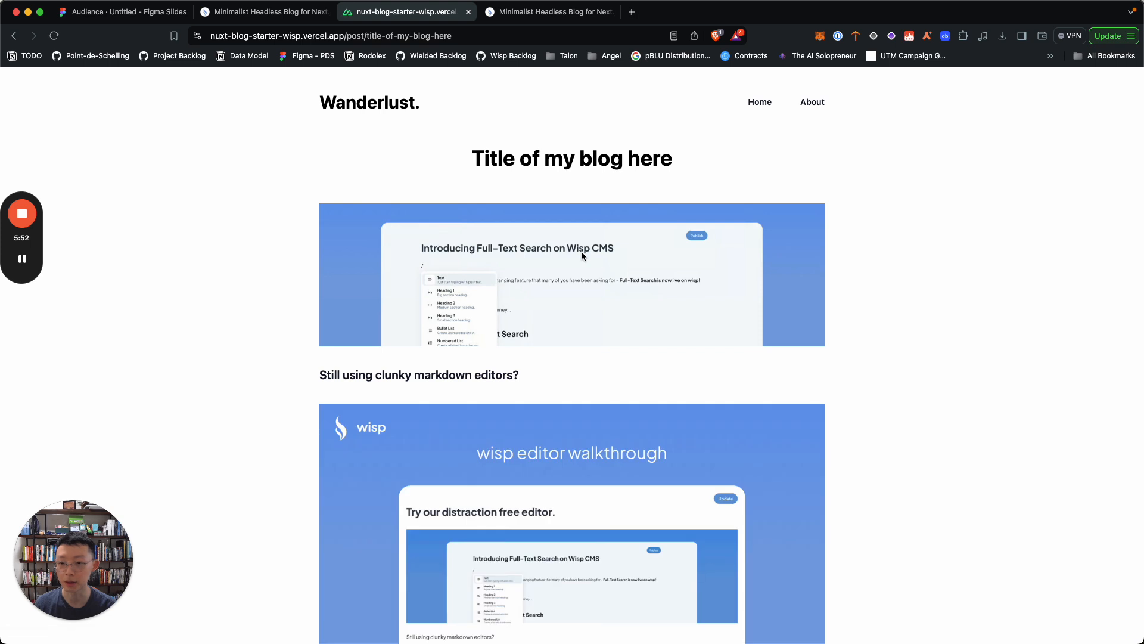
scroll(581, 253, "down", 5)
scroll(582, 256, "down", 10)
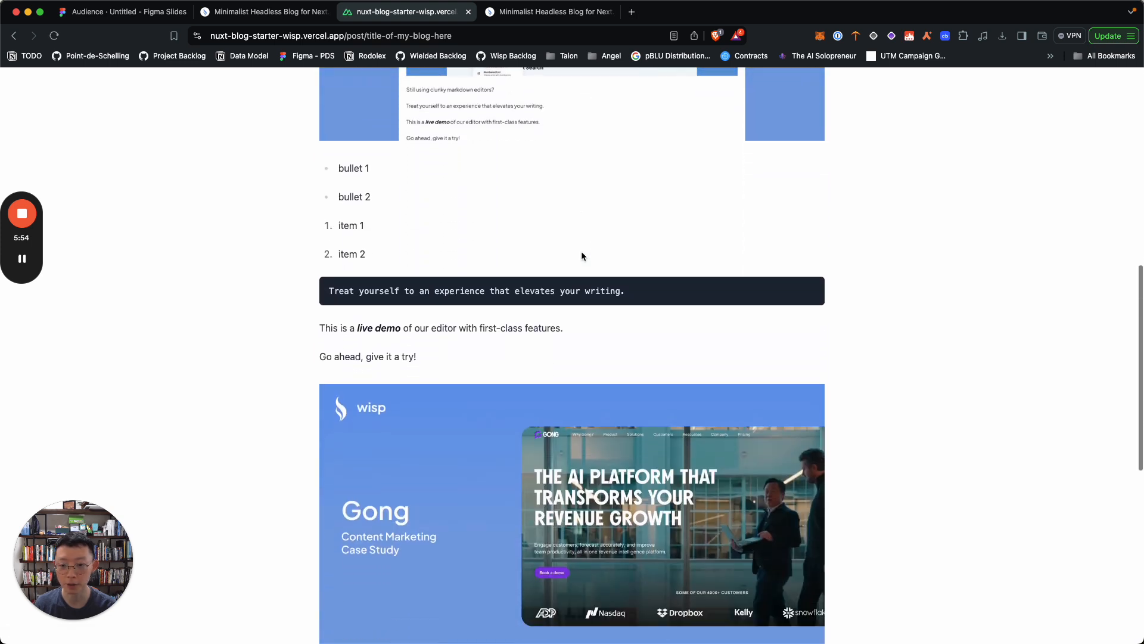
scroll(582, 256, "down", 3)
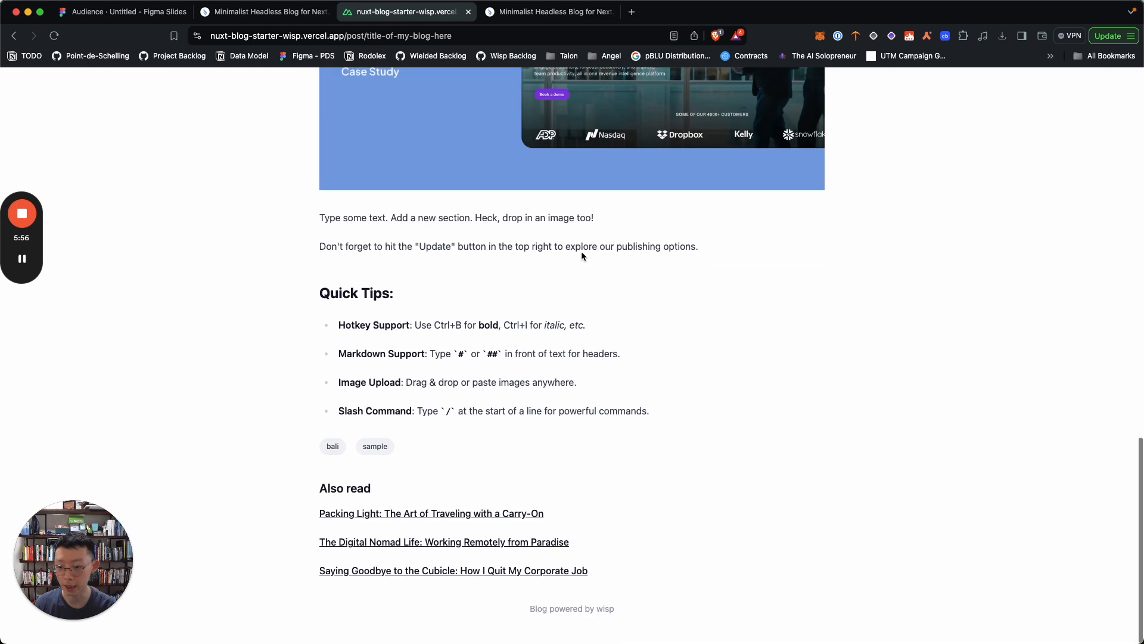
scroll(582, 256, "up", 17)
scroll(388, 269, "down", 15)
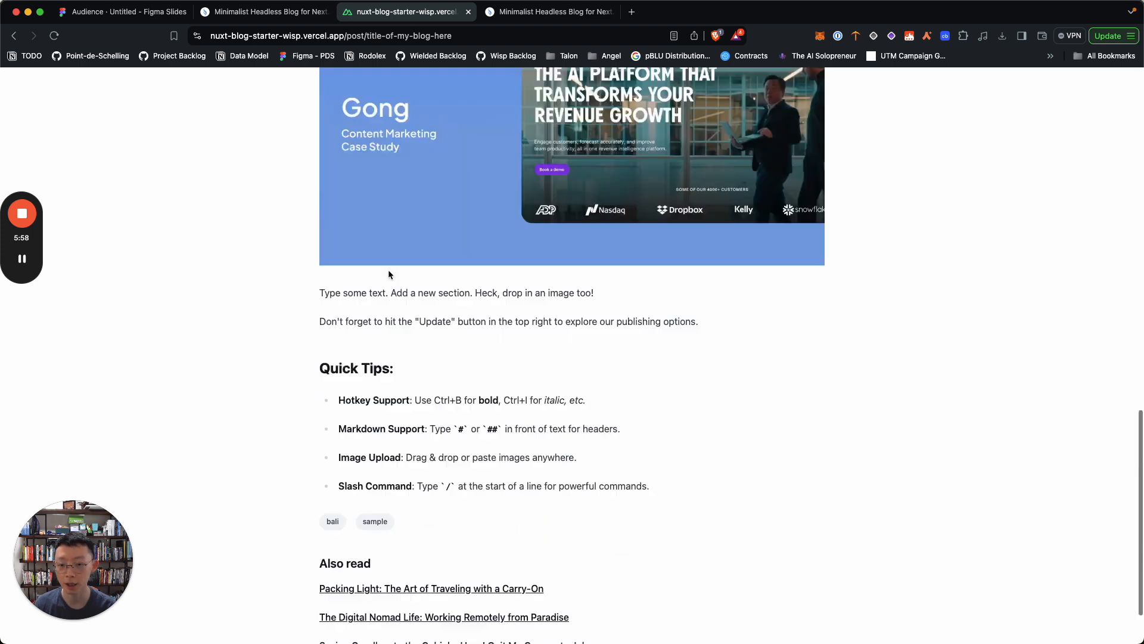
- Return to the post in the Wisp editor, turn off publishing and save it as a draft
left_click(290, 18)
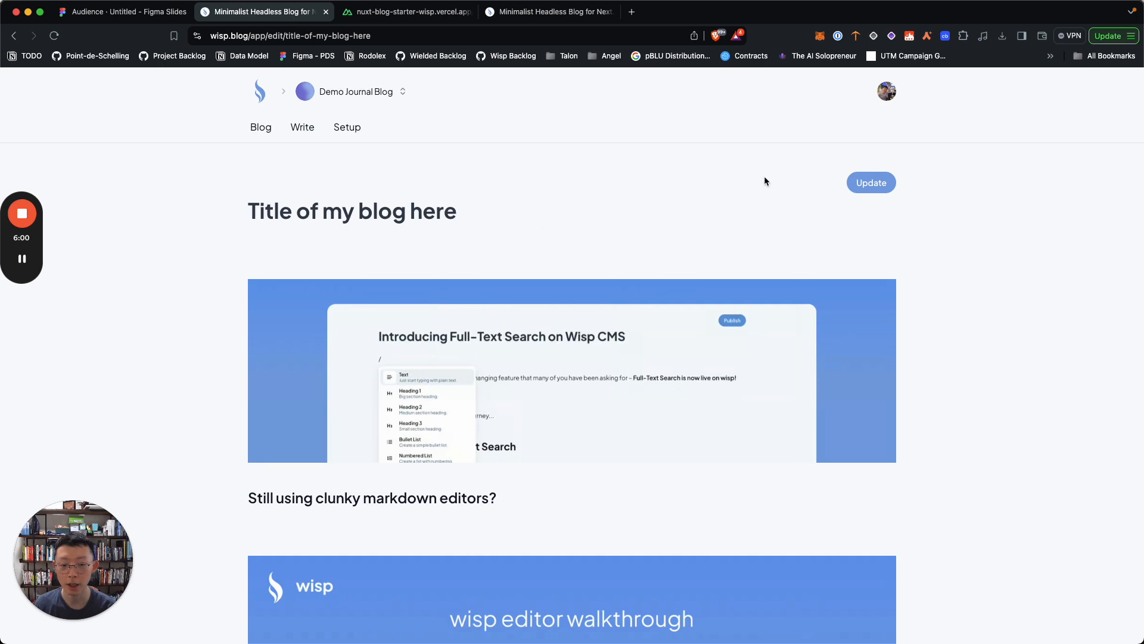
left_click(871, 182)
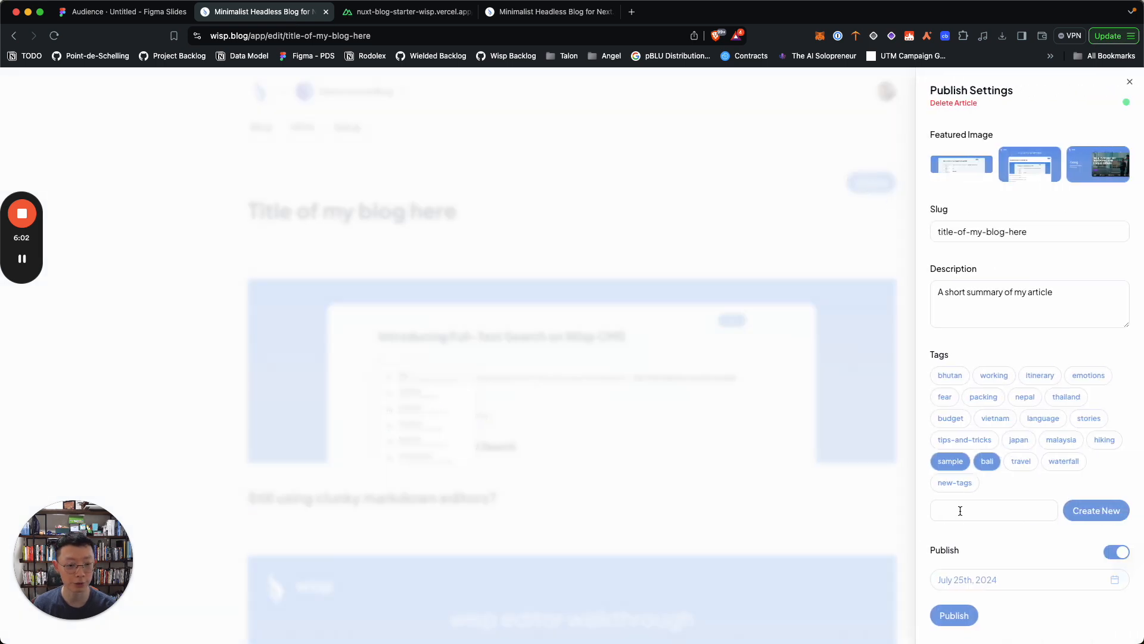
left_click(1109, 557)
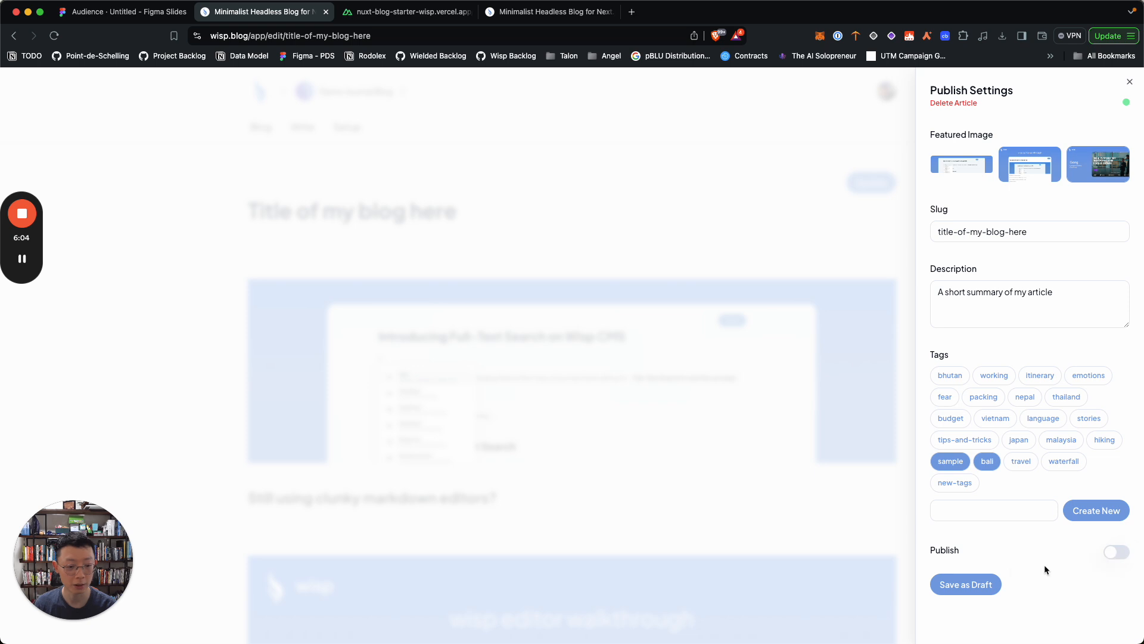
left_click(981, 589)
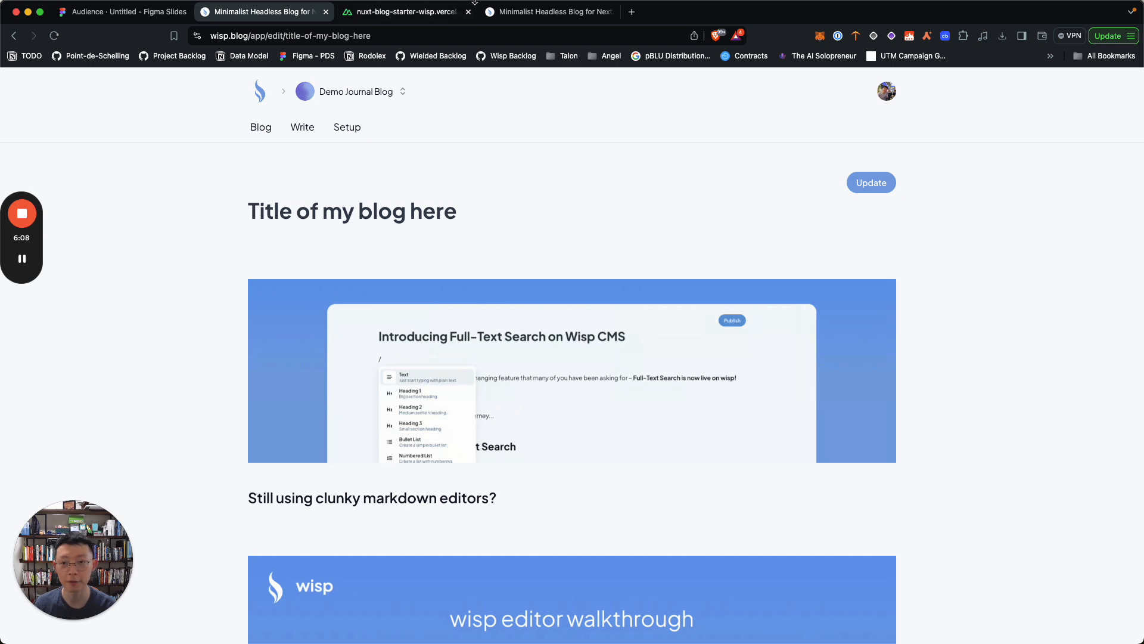
- Switch to the Wanderlust demo blog and go to its home page to check the post list
left_click(405, 12)
scroll(310, 117, "down", 1)
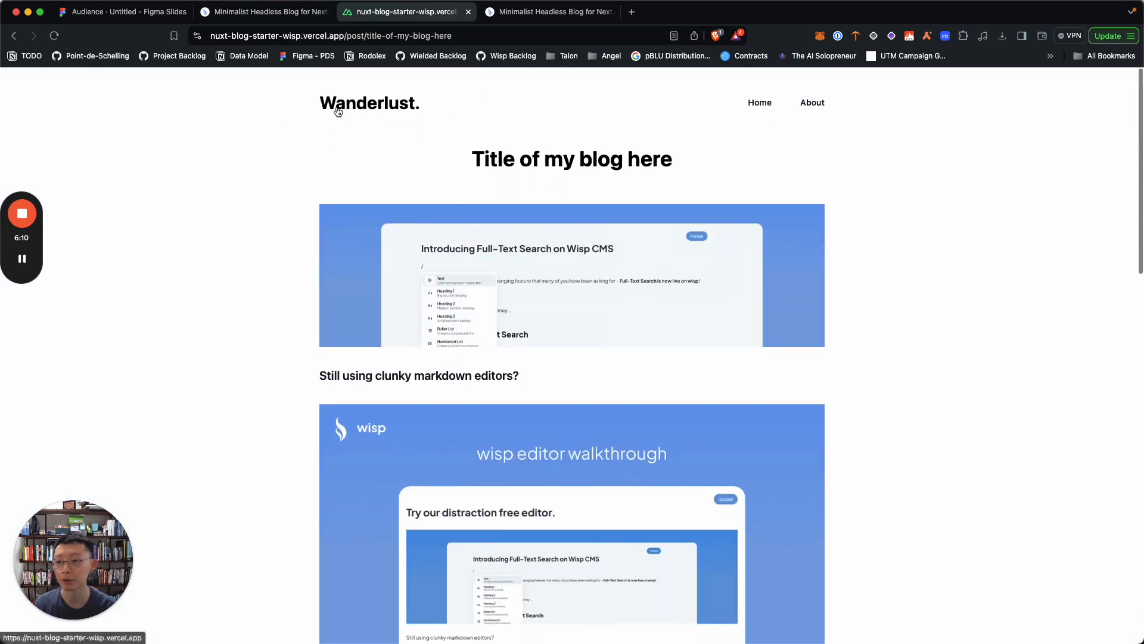
left_click(335, 108)
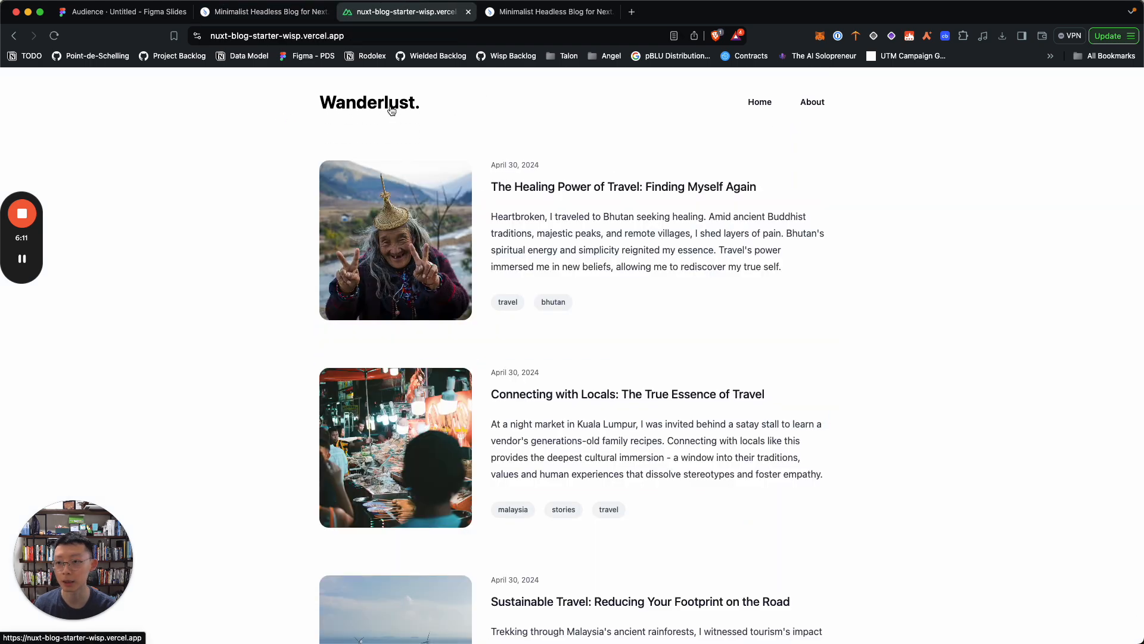
- Return to the Wisp editor and delete the "Title of my blog here" article, confirming the deletion
left_click(266, 12)
left_click(866, 184)
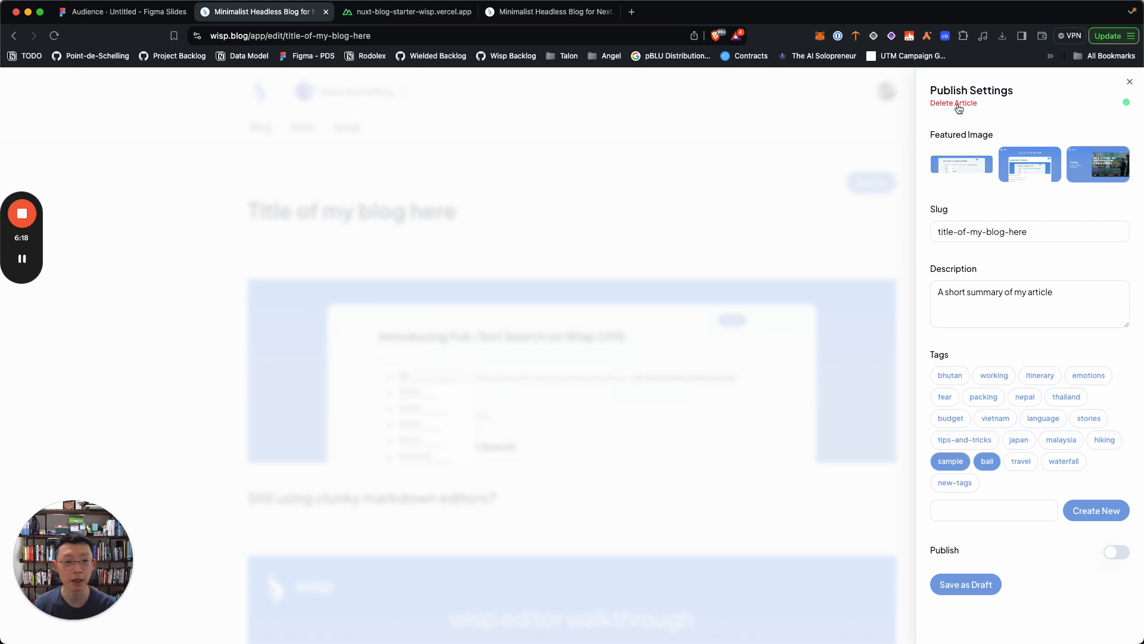
left_click(959, 105)
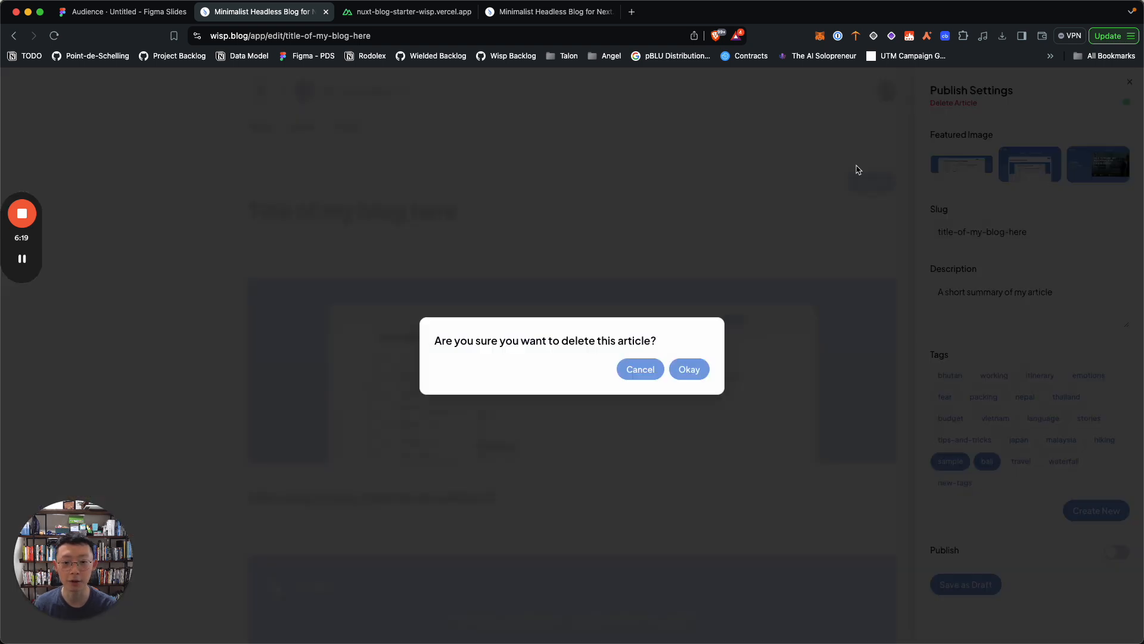
left_click(688, 371)
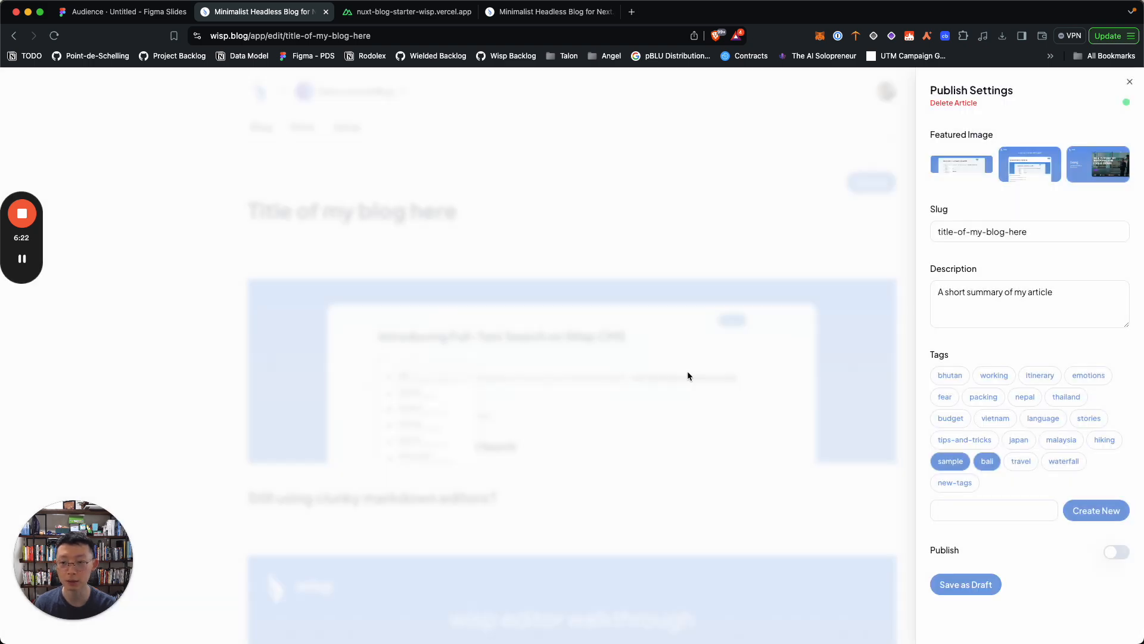
scroll(536, 234, "down", 1)
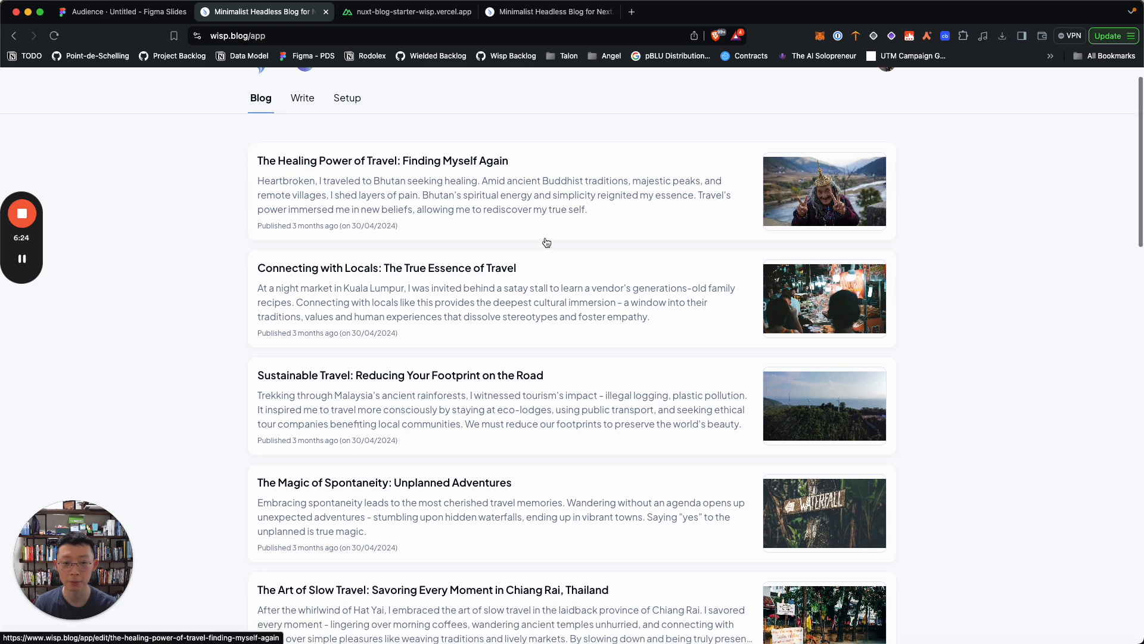
- Check the Wanderlust home page once more, and return to Wisp to start a new blank post
left_click(411, 12)
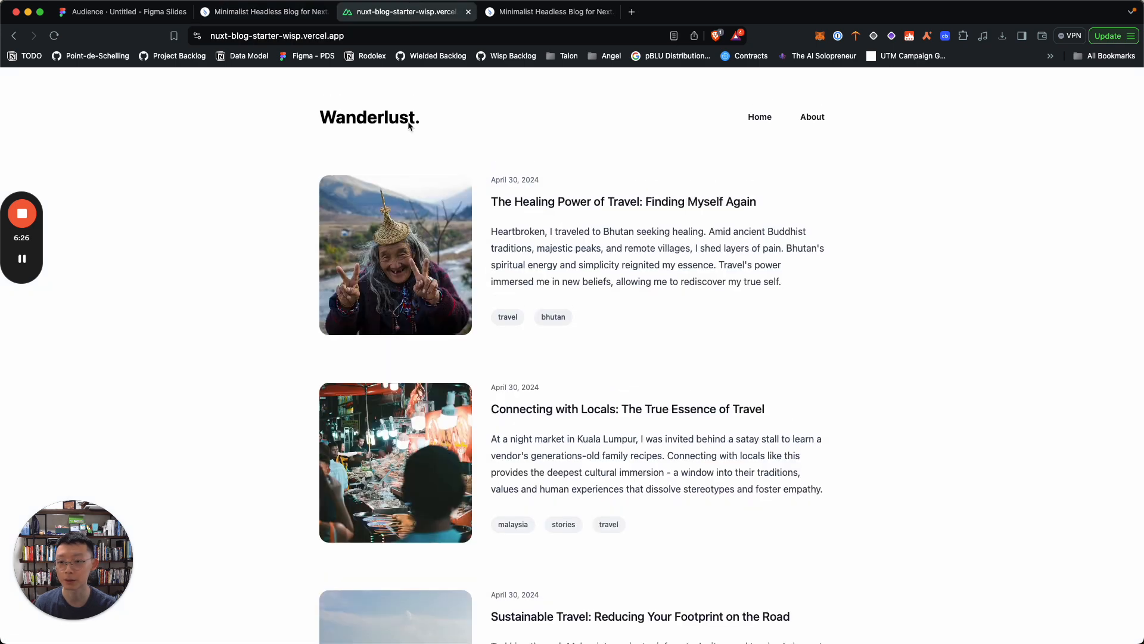
left_click(270, 19)
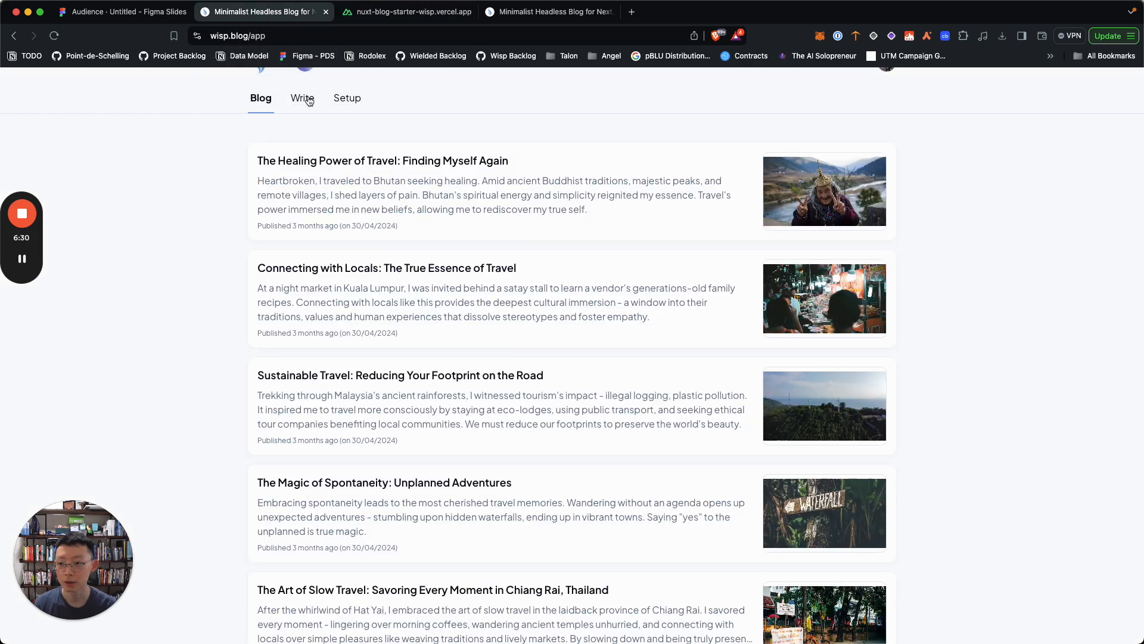
left_click(305, 98)
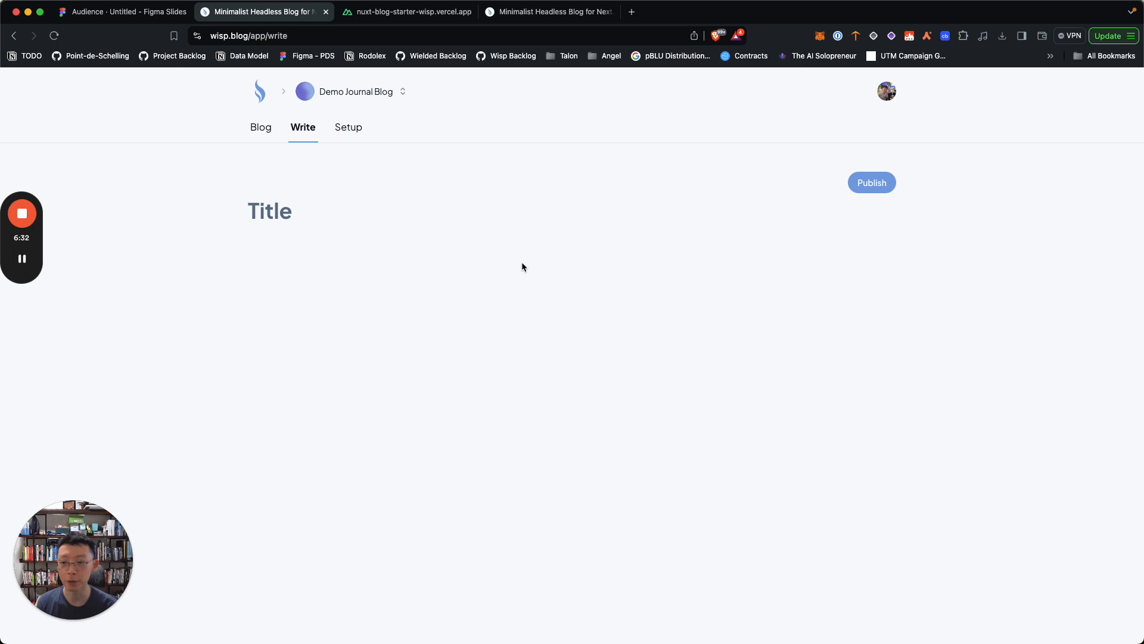